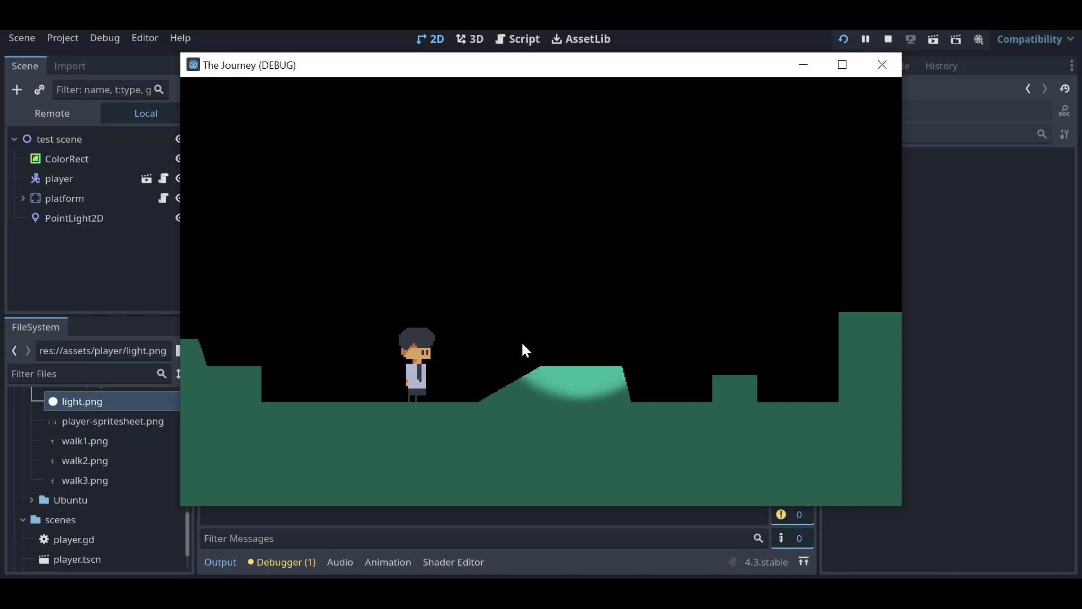
# Walk the player left and right and jump it up onto the lit slope
pyautogui.moveTo(534, 73)
pyautogui.mouseDown()
pyautogui.moveTo(540, 85)
pyautogui.moveTo(531, 82)
pyautogui.mouseUp()
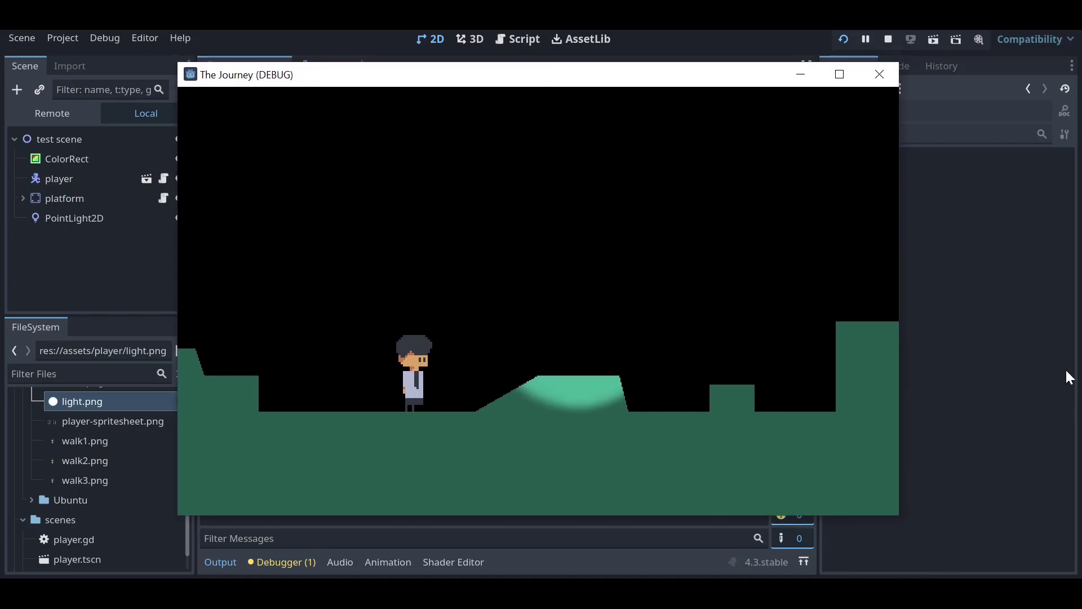
pyautogui.press('Right')
pyautogui.press('Left')
pyautogui.press('Left')
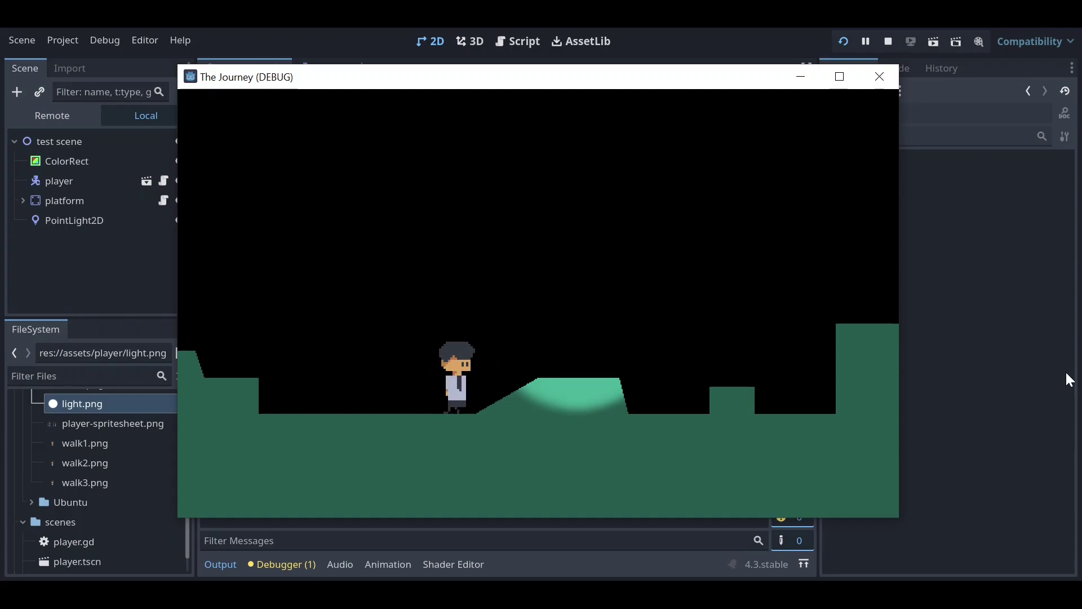
pyautogui.press('Right')
pyautogui.press('space')
pyautogui.press('Left')
pyautogui.press('Right')
pyautogui.press('Left')
pyautogui.press('Right')
pyautogui.press('Left')
pyautogui.press('Left')
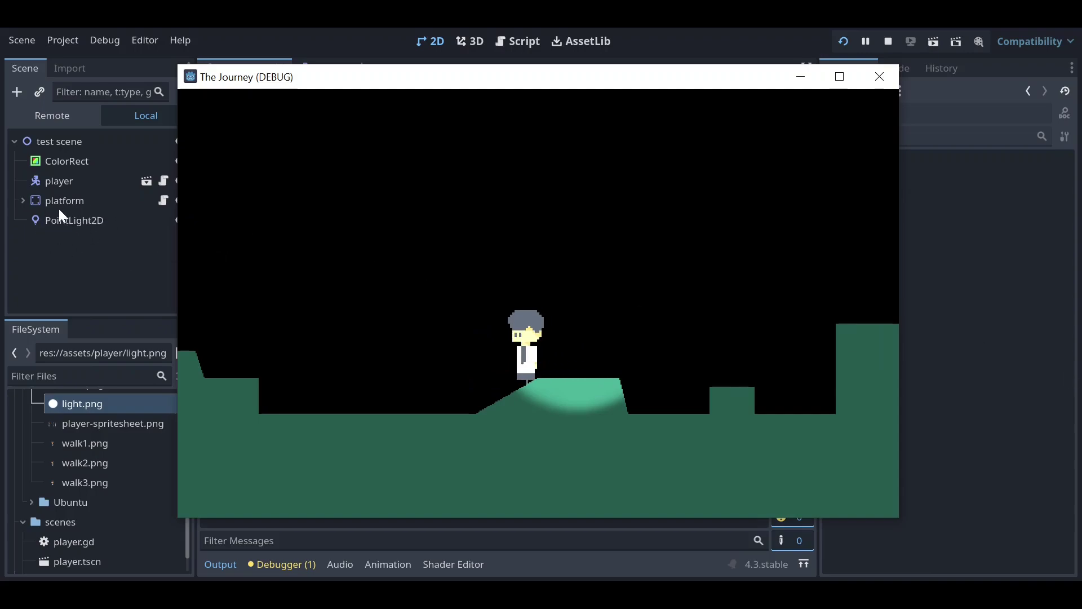
# Walk the player back and forth across the lit platform under the light
pyautogui.moveTo(370, 84); pyautogui.dragTo(398, 70)
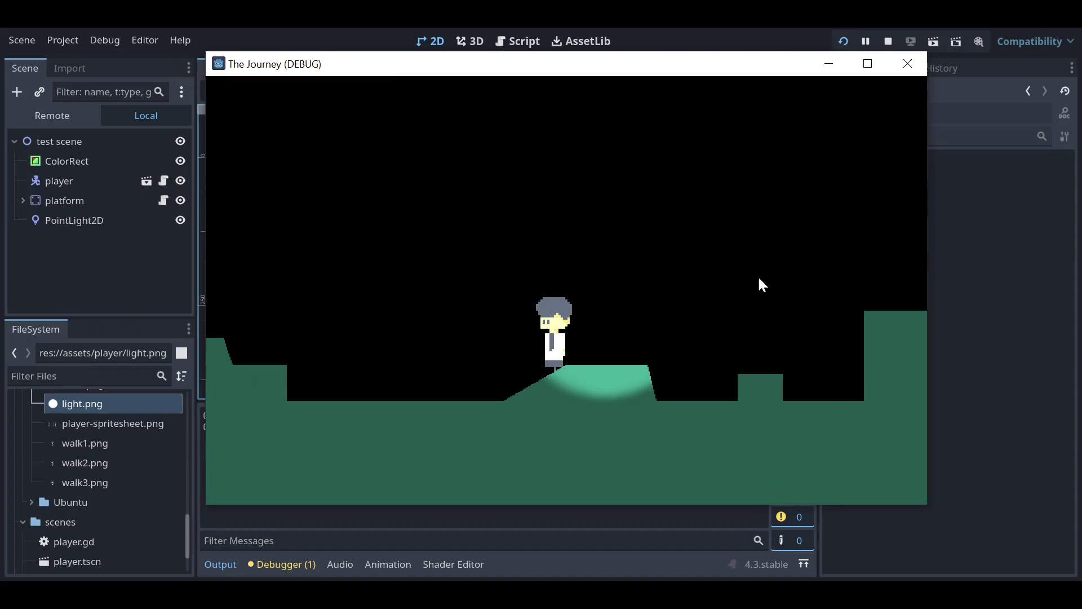
pyautogui.press('Right')
pyautogui.press('Left')
pyautogui.press('Right')
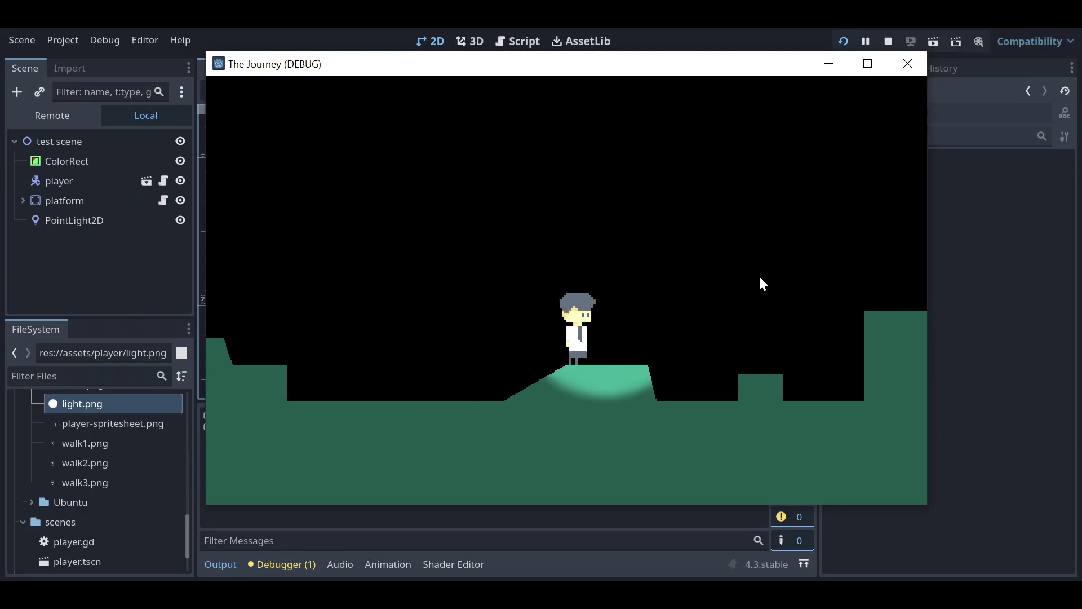
pyautogui.press('Left')
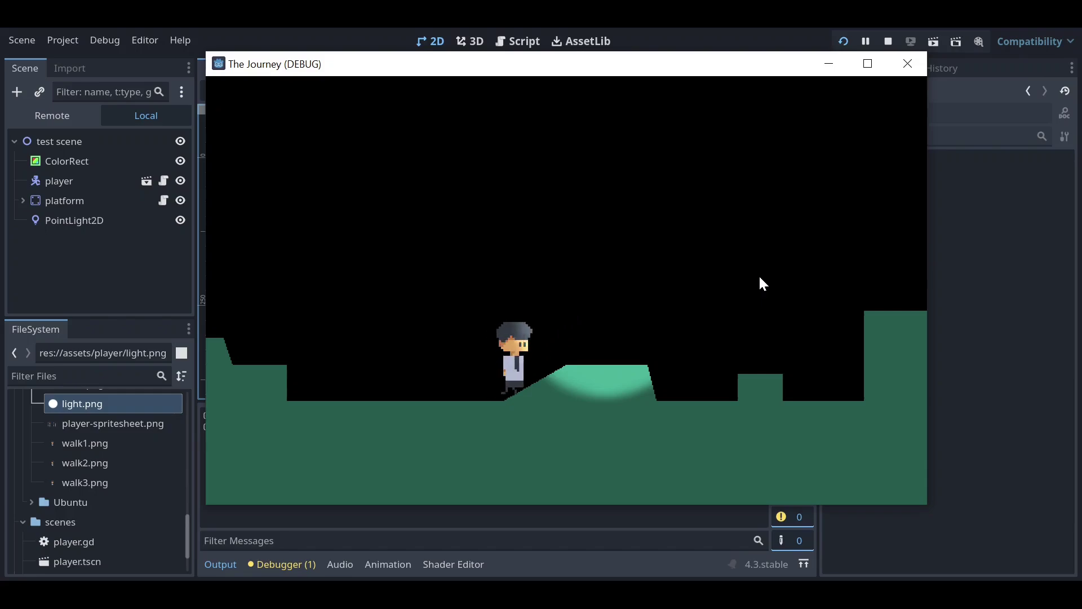
pyautogui.press('Right')
pyautogui.press('Left')
pyautogui.press('Right')
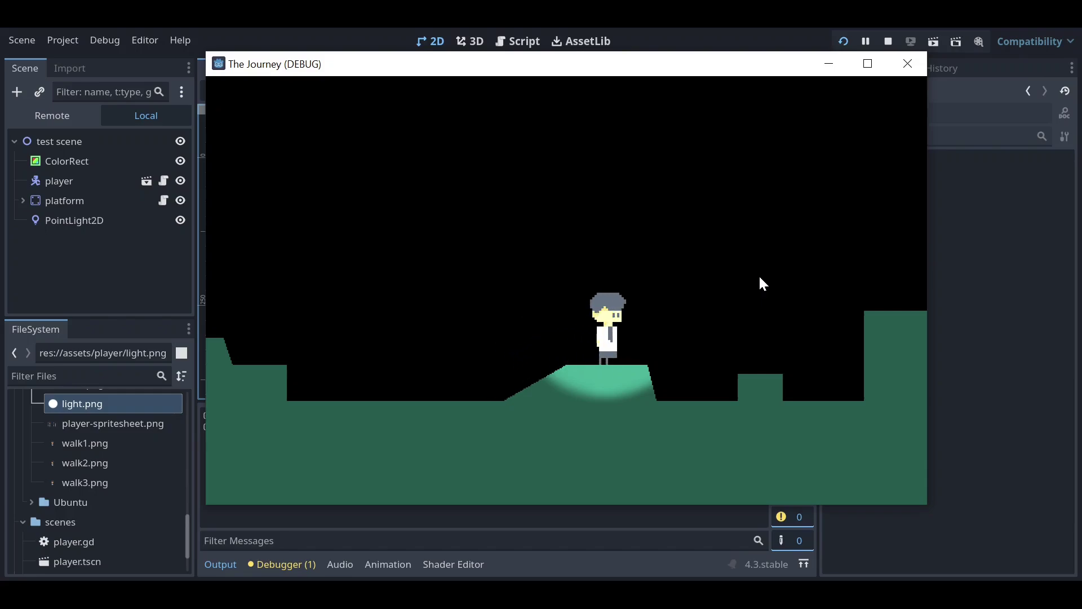
pyautogui.press('Left')
pyautogui.press('Right')
pyautogui.press('Left')
pyautogui.press('Right')
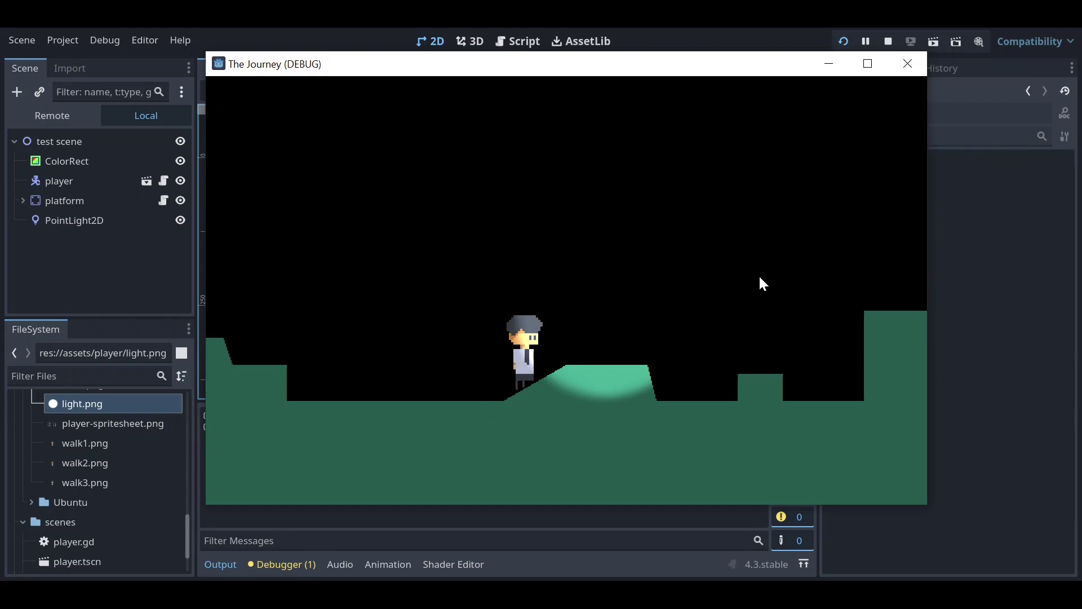
pyautogui.press('Left')
pyautogui.press('Right')
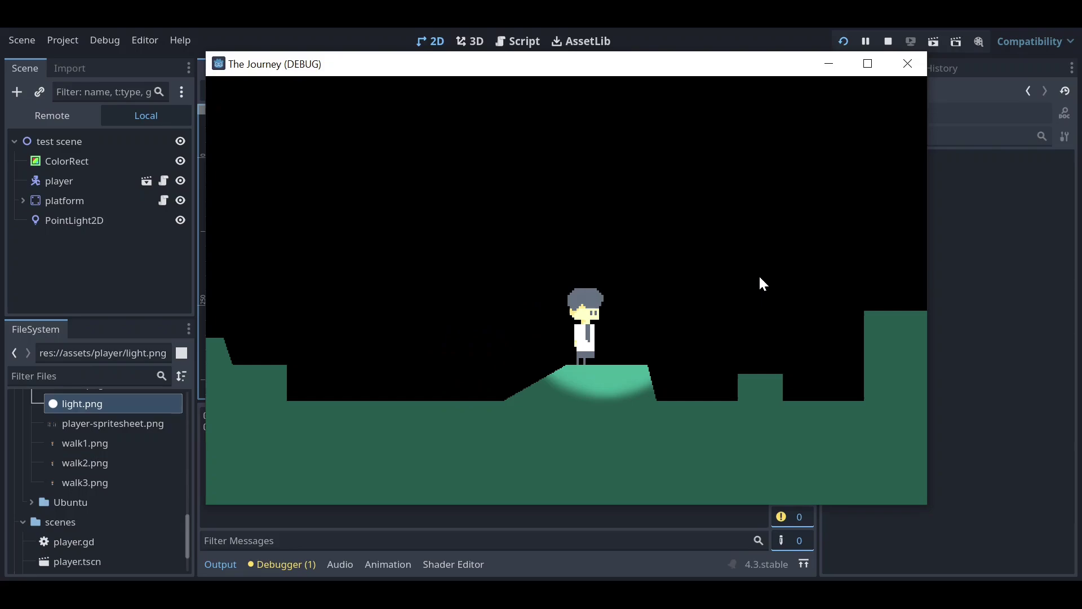
pyautogui.press('Left')
pyautogui.press('Right')
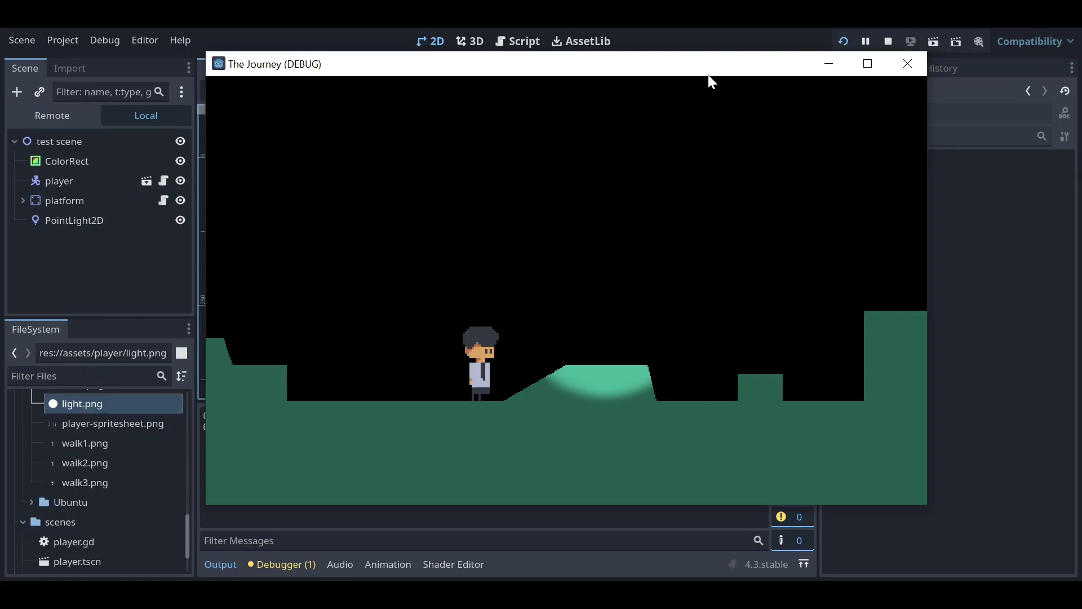
pyautogui.moveTo(708, 70); pyautogui.dragTo(690, 87)
# Stop the running game by closing its window
pyautogui.click(810, 80)
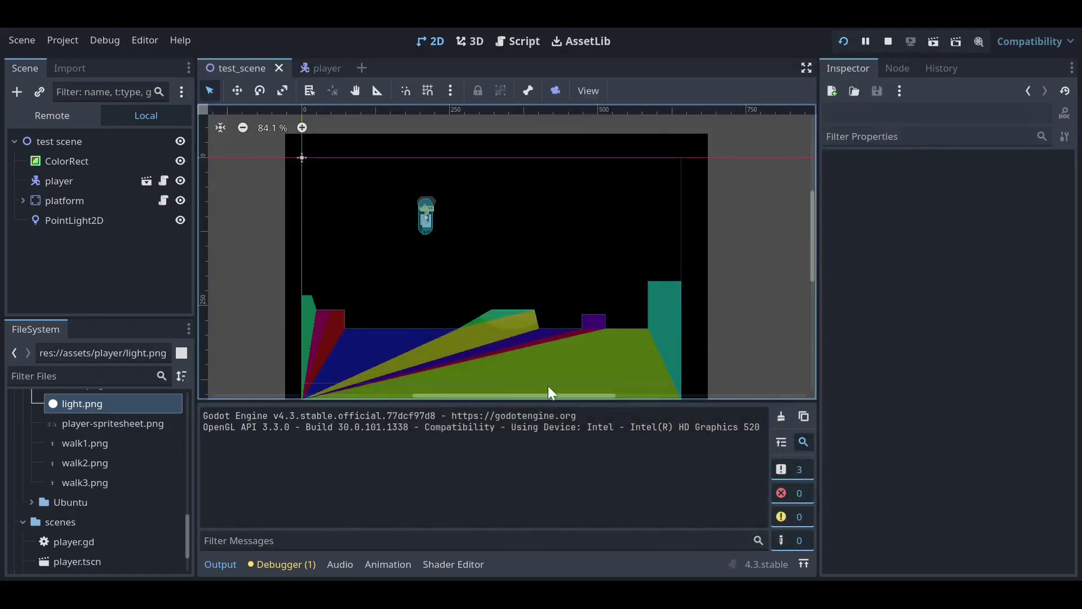
pyautogui.hotkey('alt', 'Tab')
pyautogui.click(888, 80)
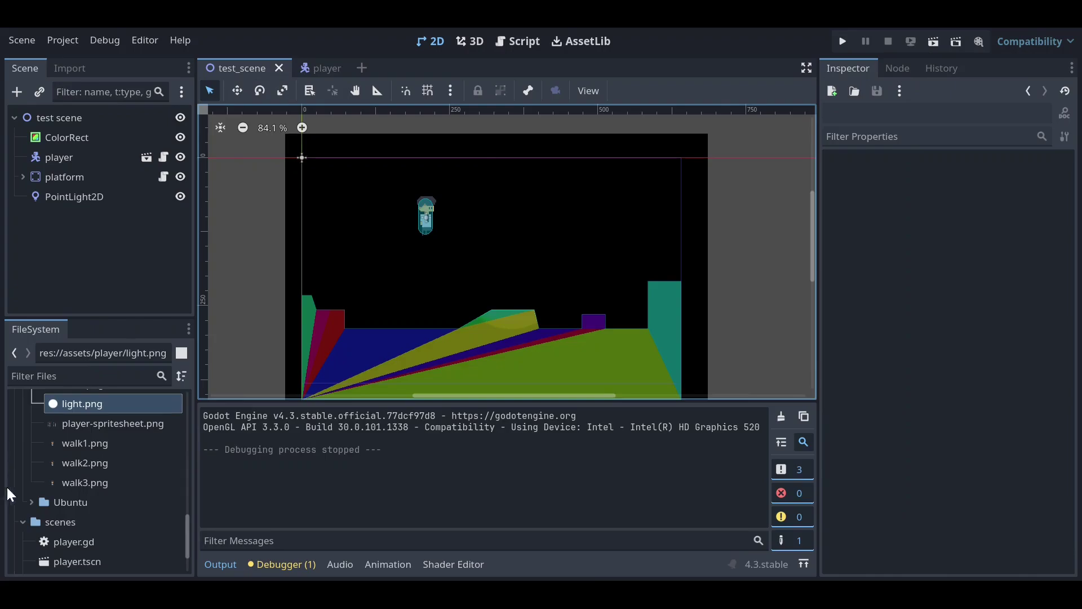
pyautogui.scroll(-3, 53, 486)
pyautogui.scroll(10, 52, 478)
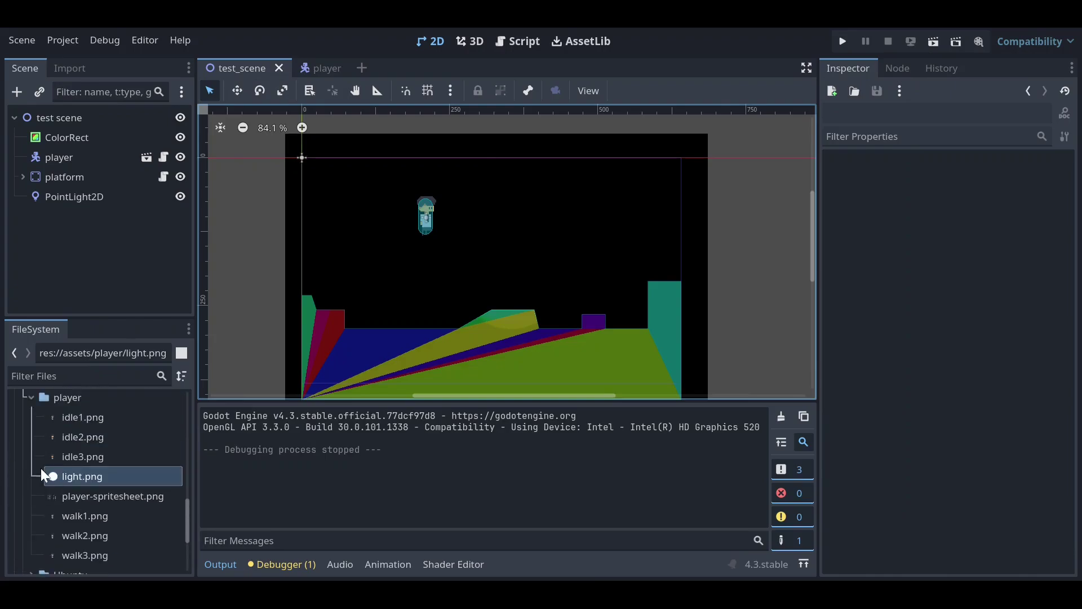
# Collapse the objects, assets and scenes folders in FileSystem, leaving res:// selected
pyautogui.click(31, 465)
pyautogui.scroll(10, 39, 457)
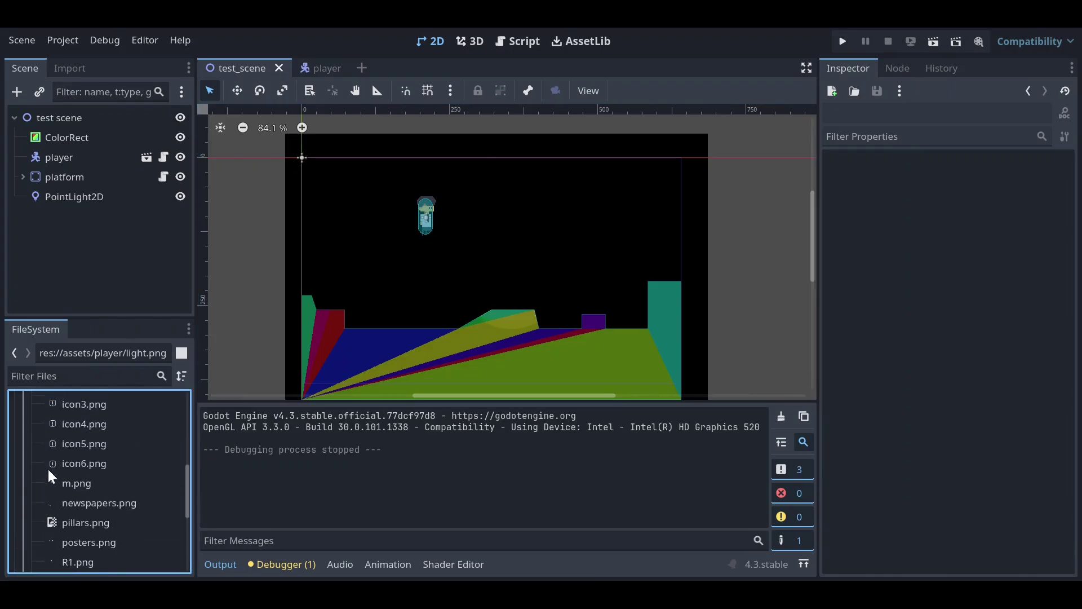
pyautogui.click(31, 462)
pyautogui.click(33, 442)
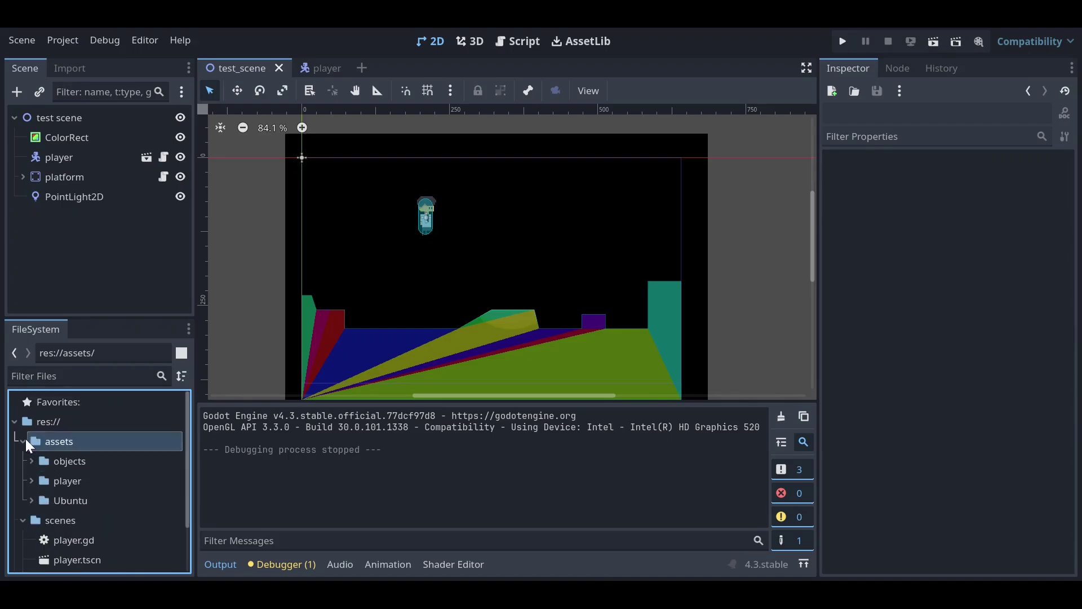
pyautogui.click(23, 441)
pyautogui.click(32, 423)
pyautogui.click(23, 461)
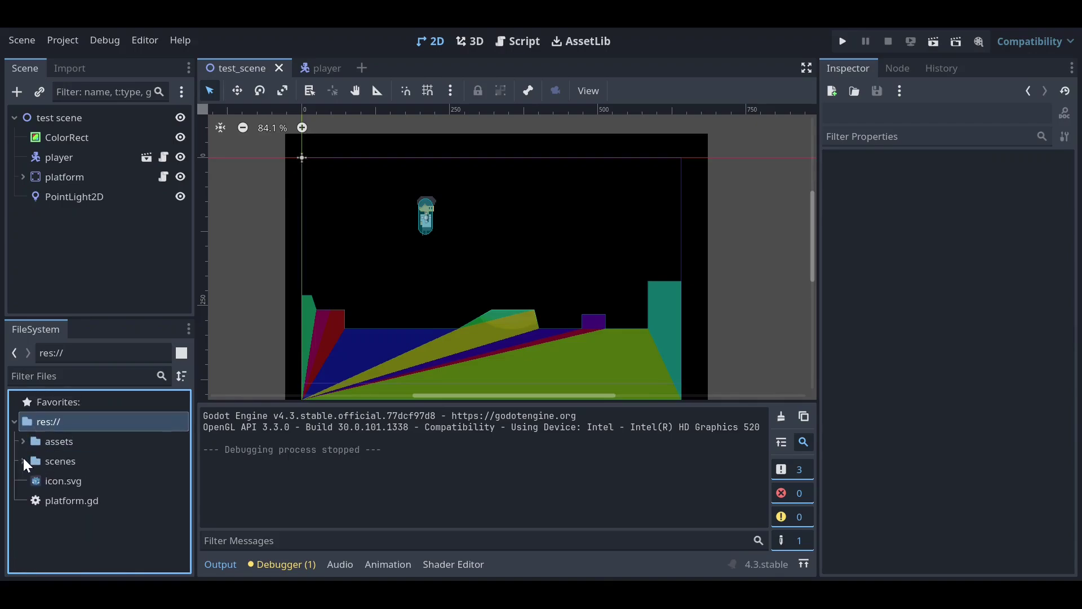
# Create a new folder named resources at res://
pyautogui.rightClick(62, 435)
pyautogui.moveTo(138, 386)
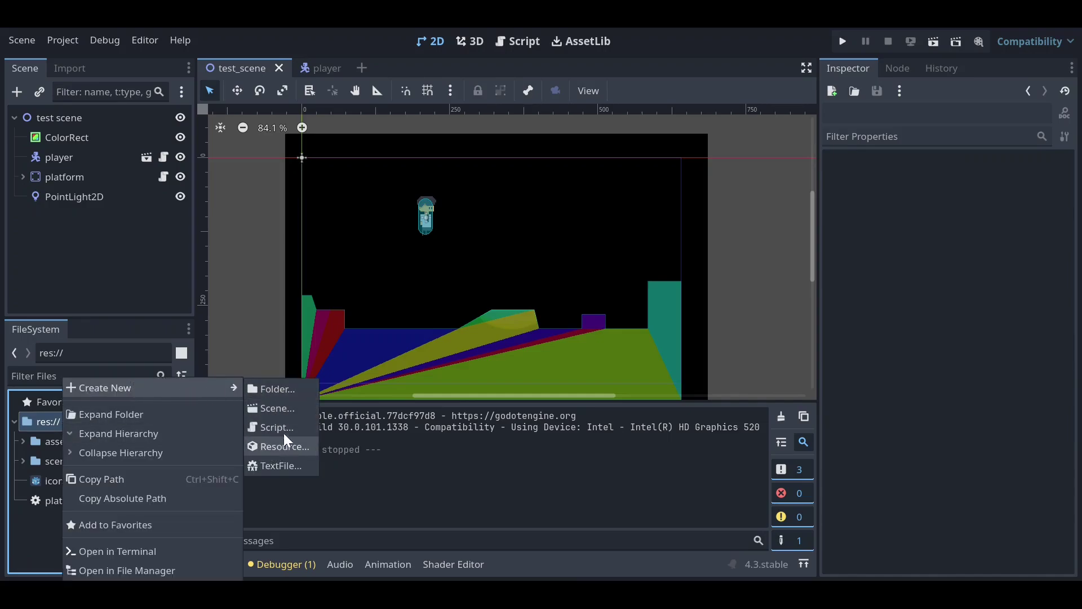
pyautogui.click(270, 391)
pyautogui.write('reso')
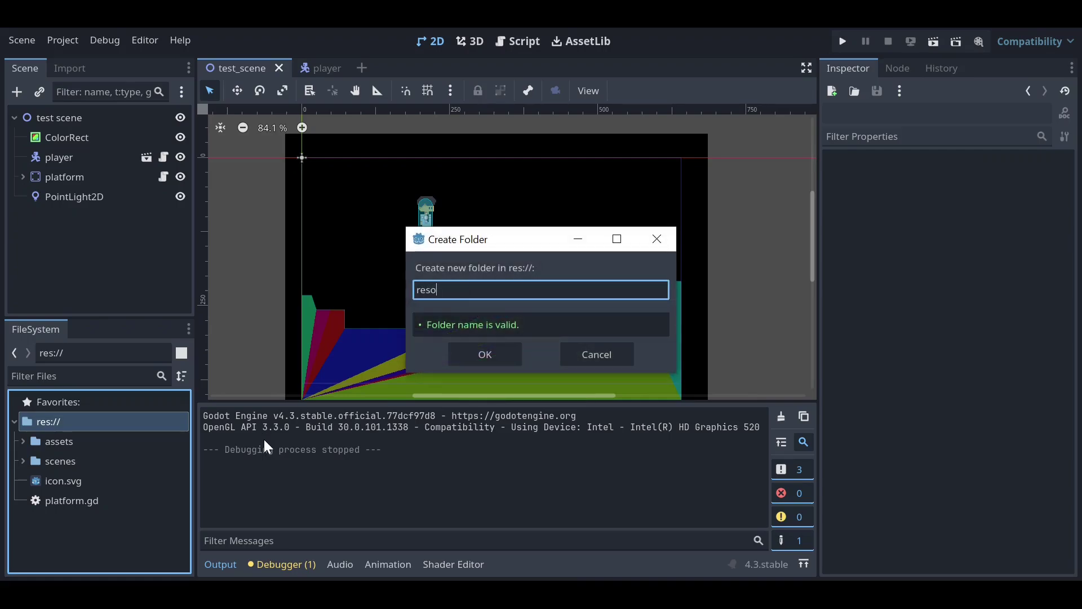
pyautogui.write('urces')
pyautogui.press('Return')
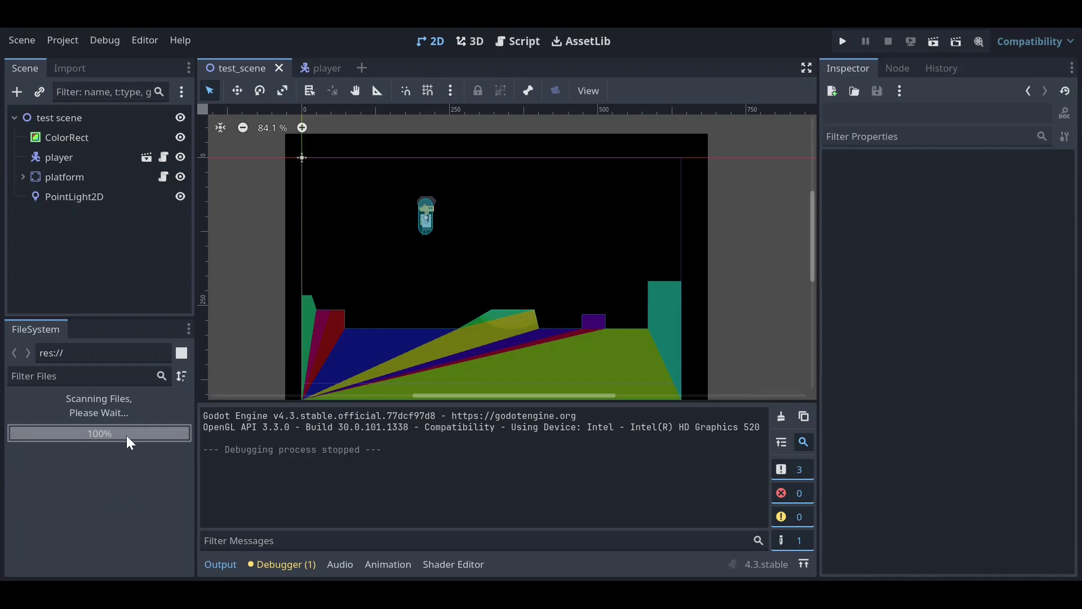
pyautogui.click(77, 461)
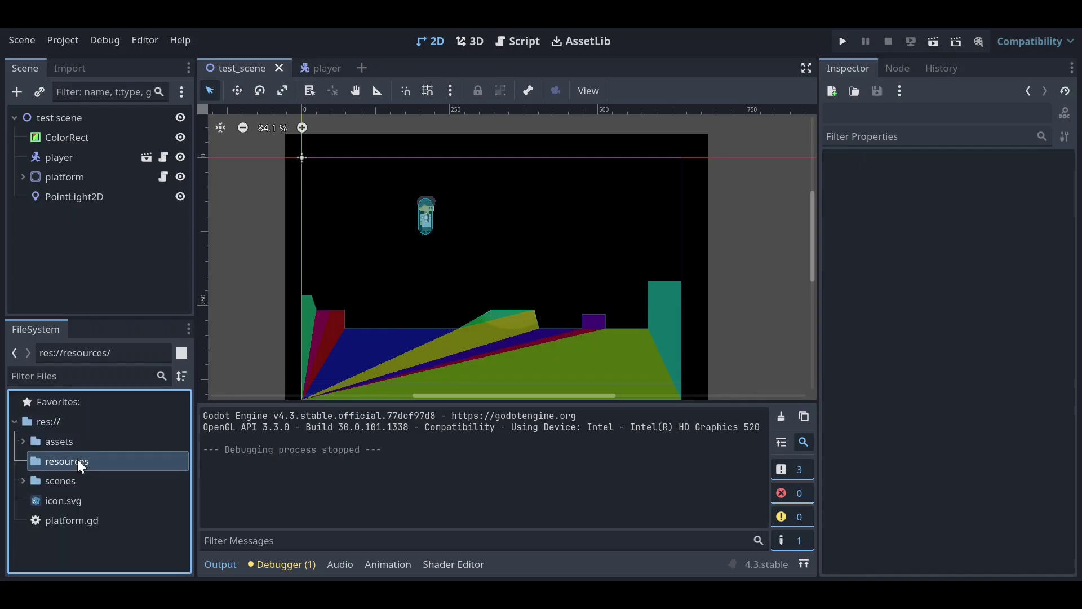
# Create a new CanvasTexture resource inside the resources folder
pyautogui.rightClick(77, 459)
pyautogui.moveTo(208, 289)
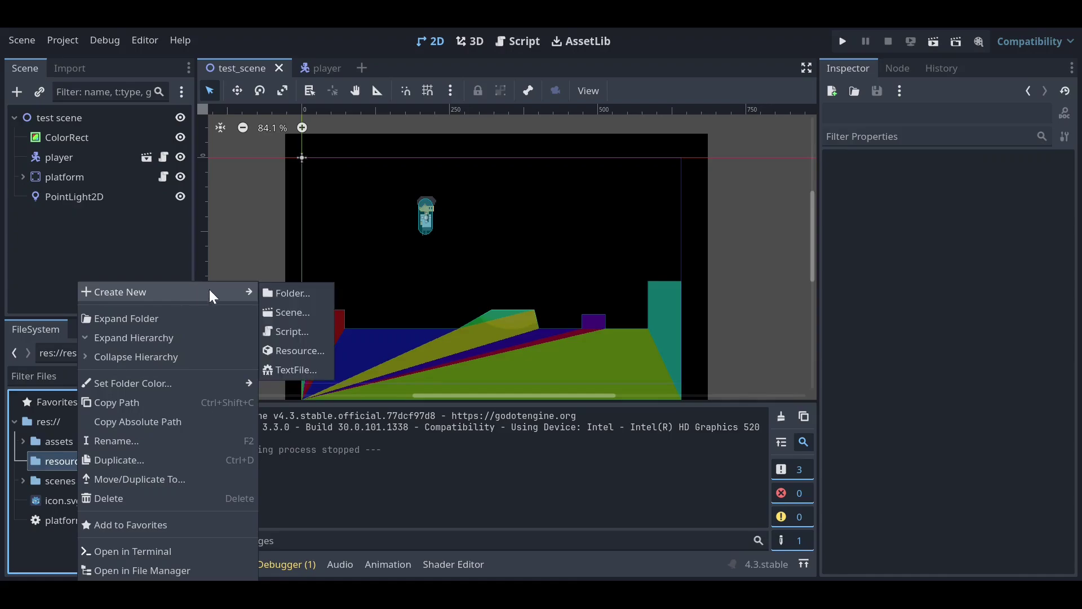
pyautogui.click(294, 350)
pyautogui.write('canvas')
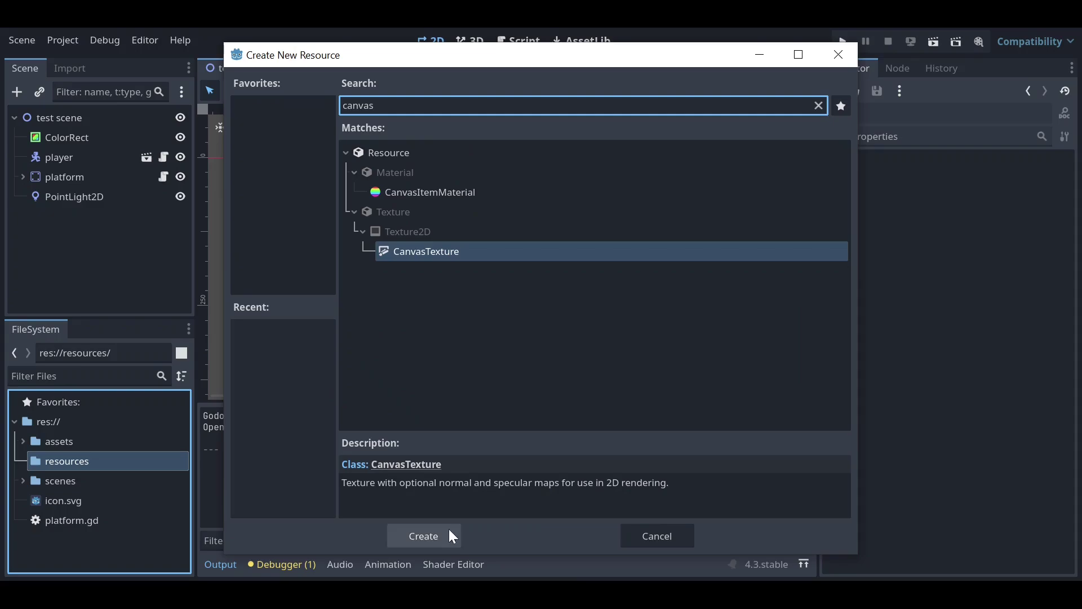
pyautogui.click(448, 532)
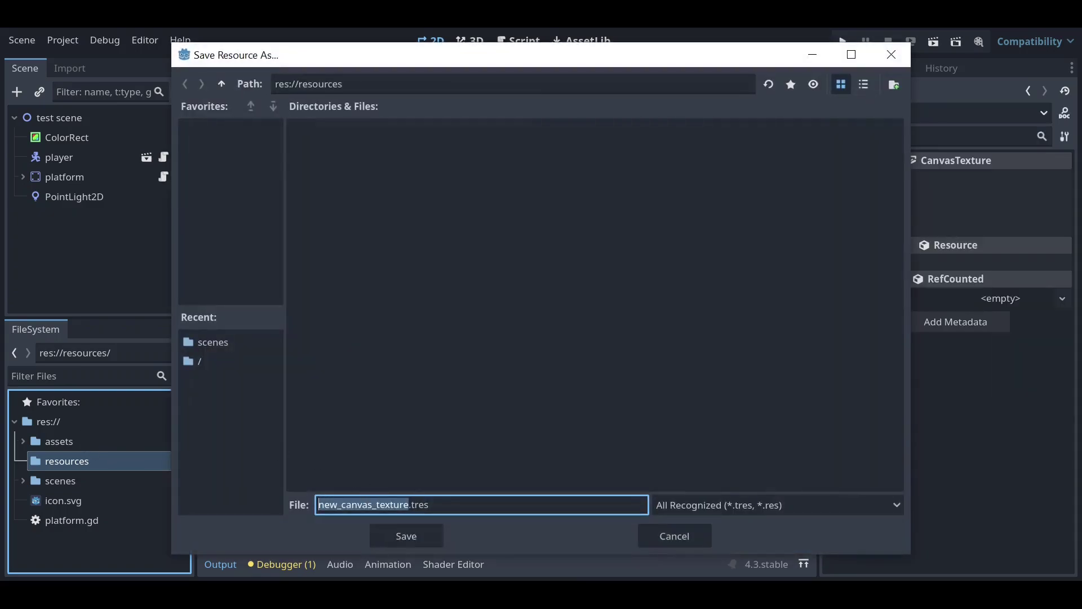
# Name the resource file myres.tres and save it
pyautogui.hotkey('shift', 'Right')
pyautogui.press('Right')
pyautogui.press('BackSpace')
pyautogui.press('BackSpace')
pyautogui.press('BackSpace')
pyautogui.press('BackSpace')
pyautogui.press('BackSpace')
pyautogui.press('BackSpace')
pyautogui.press('BackSpace')
pyautogui.press('BackSpace')
pyautogui.press('BackSpace')
pyautogui.press('BackSpace')
pyautogui.press('BackSpace')
pyautogui.press('BackSpace')
pyautogui.press('BackSpace')
pyautogui.press('BackSpace')
pyautogui.press('BackSpace')
pyautogui.press('BackSpace')
pyautogui.press('BackSpace')
pyautogui.press('BackSpace')
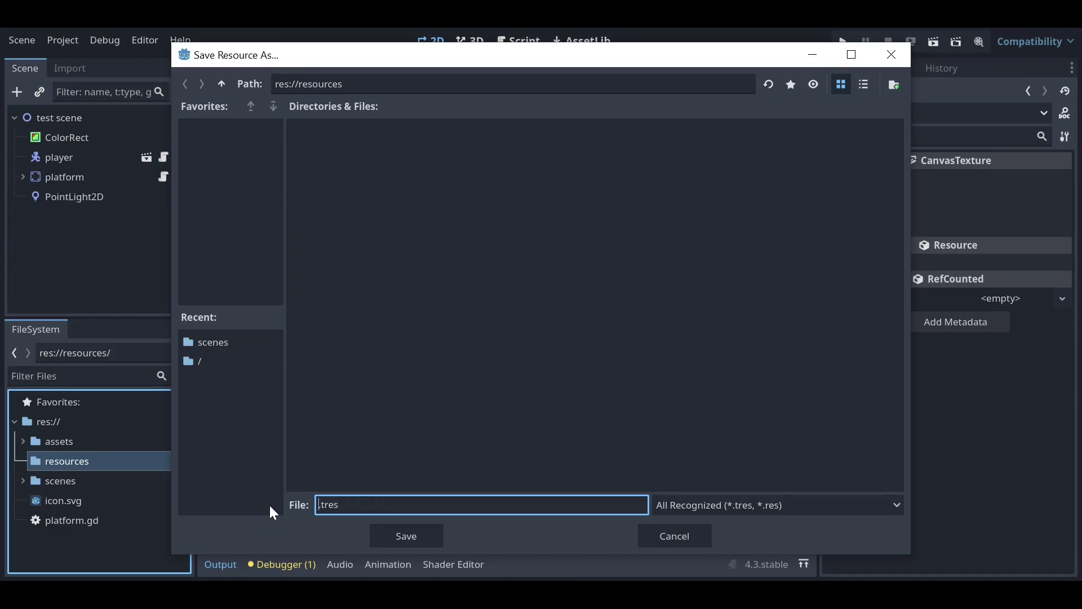
pyautogui.write('myres')
pyautogui.click(417, 544)
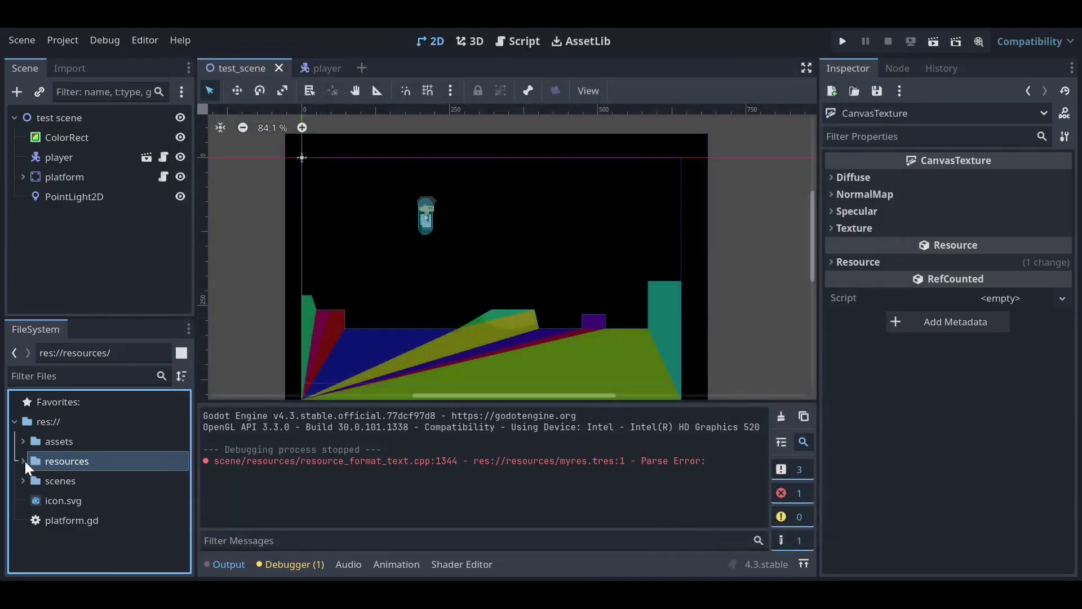
# Open myres.tres and expand its Diffuse and NormalMap sections in the Inspector
pyautogui.click(23, 462)
pyautogui.click(67, 484)
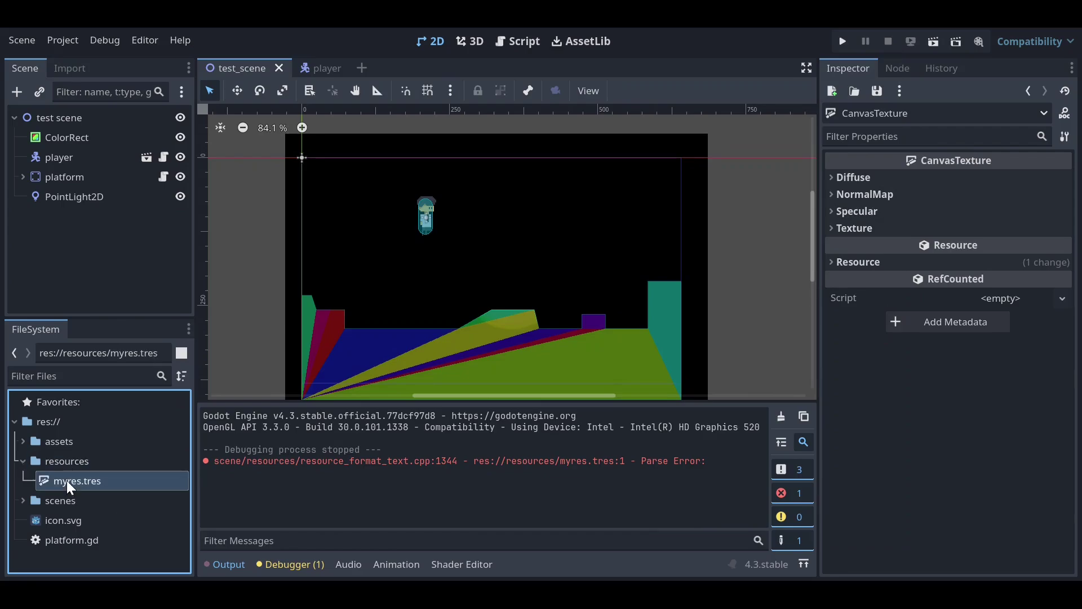
pyautogui.click(884, 179)
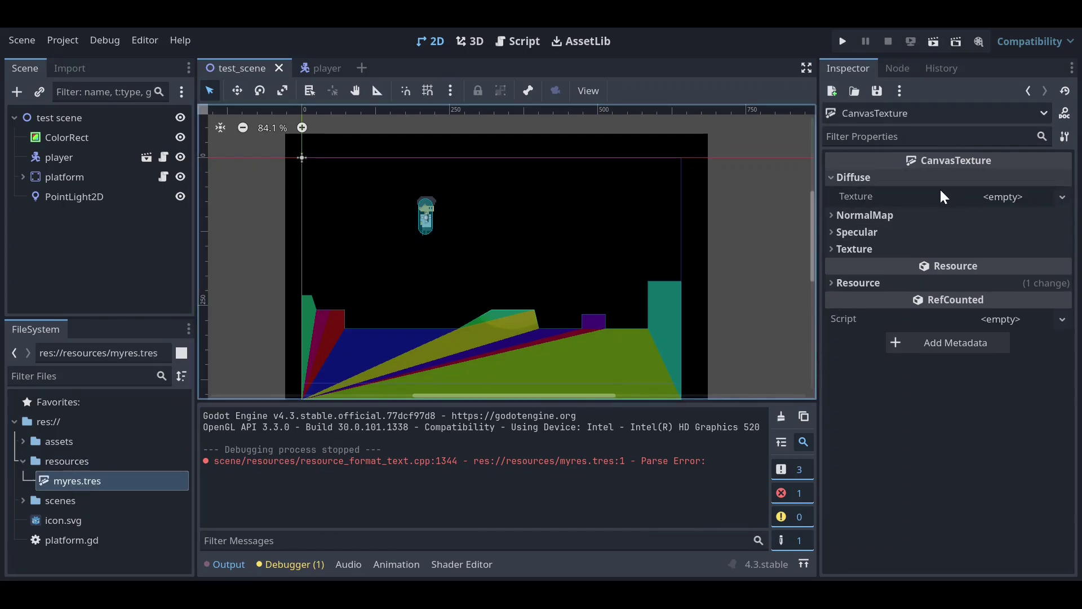
pyautogui.click(886, 216)
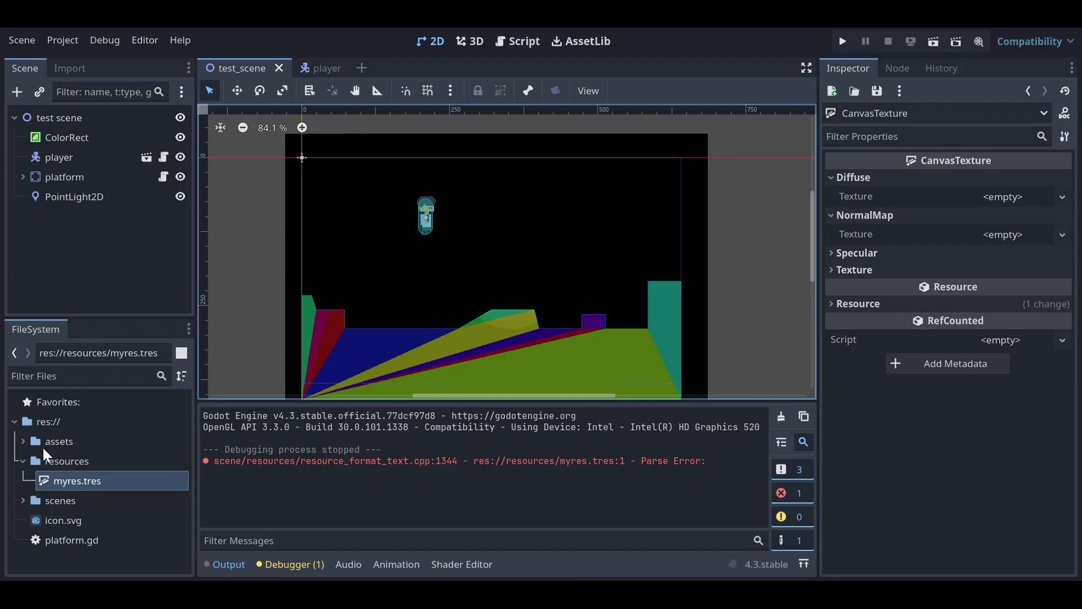
# Assign assets/player/player-spritesheet.png as the CanvasTexture's Diffuse Texture
pyautogui.click(23, 442)
pyautogui.click(32, 480)
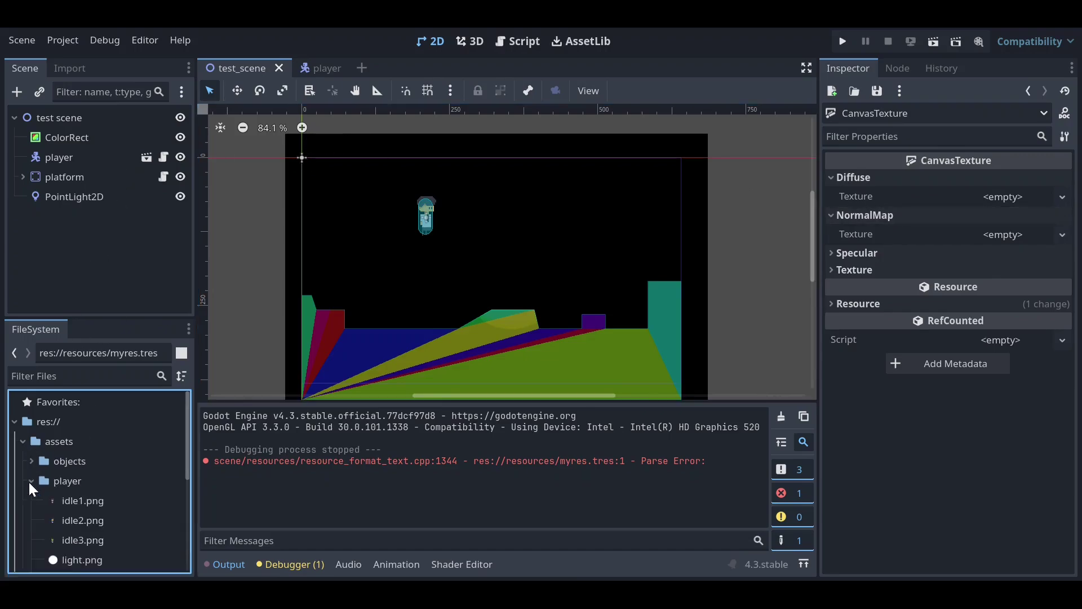
pyautogui.scroll(-3, 63, 475)
pyautogui.click(73, 511)
pyautogui.moveTo(72, 511); pyautogui.dragTo(992, 198)
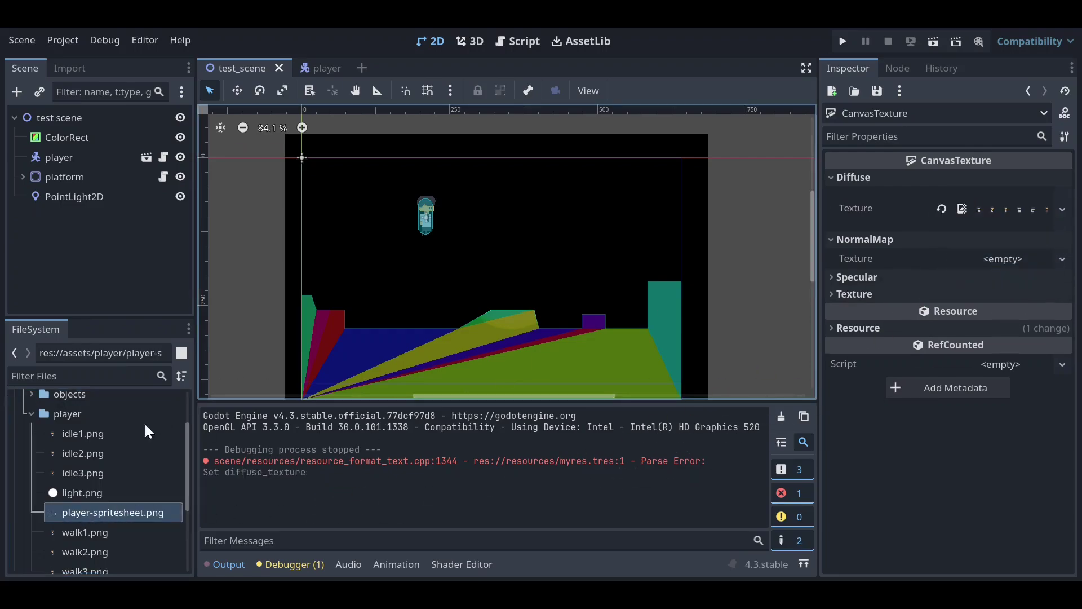
pyautogui.scroll(-1, 138, 440)
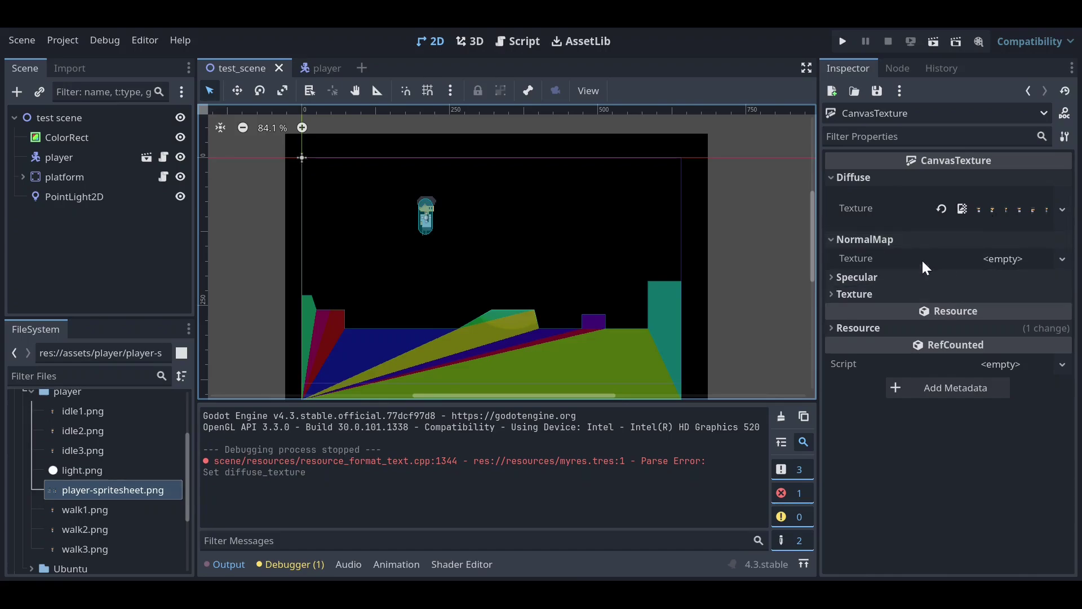
pyautogui.scroll(2, 412, 191)
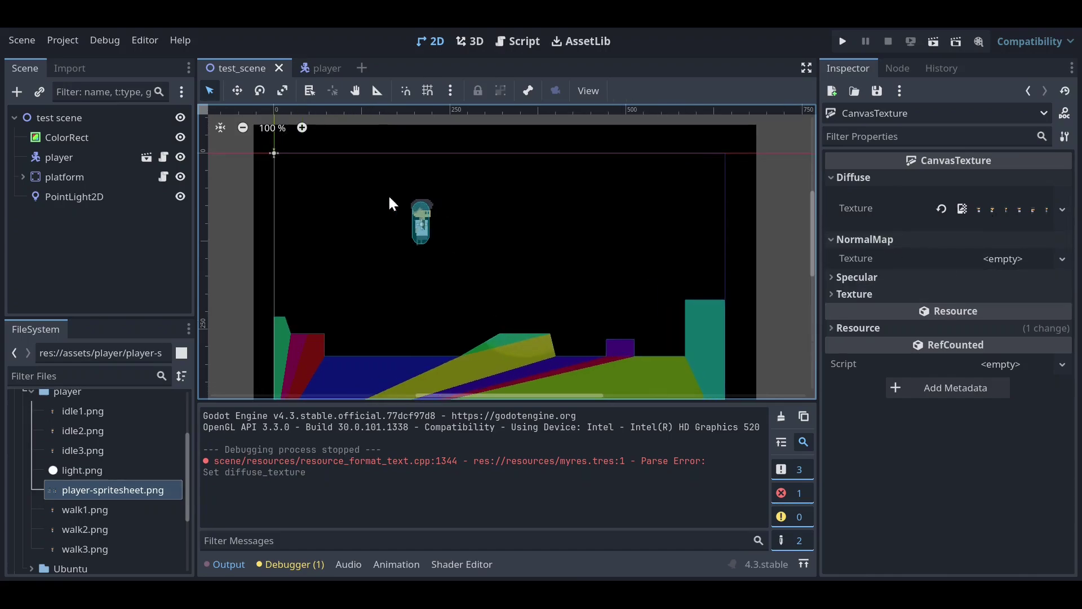
pyautogui.scroll(-1, 434, 208)
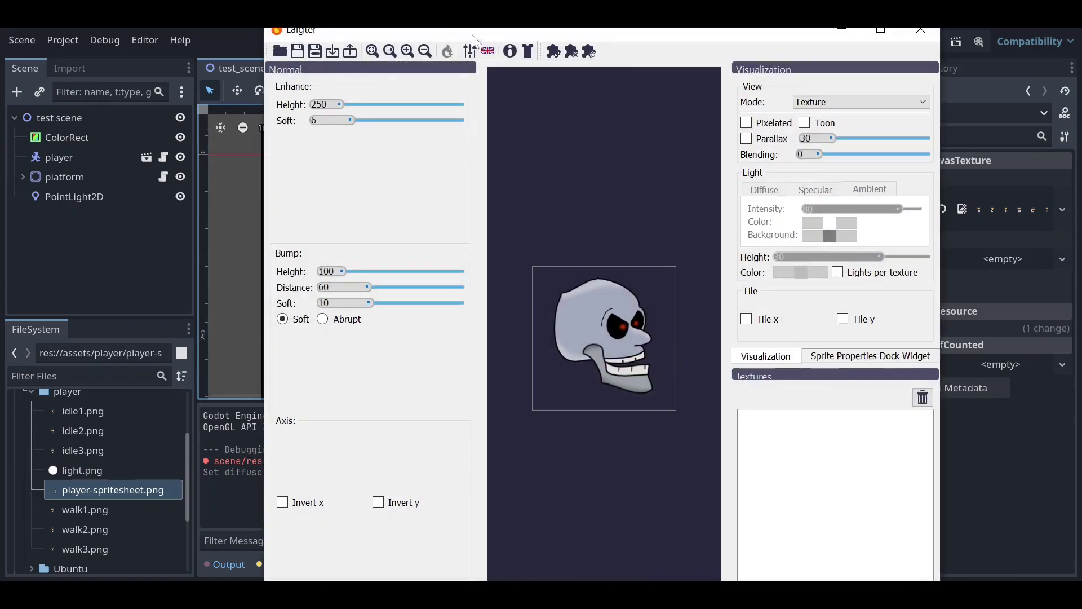
# Maximize Laigter and load player-spritesheet into it from the file browser
pyautogui.moveTo(460, 31); pyautogui.dragTo(447, 42)
pyautogui.doubleClick(447, 41)
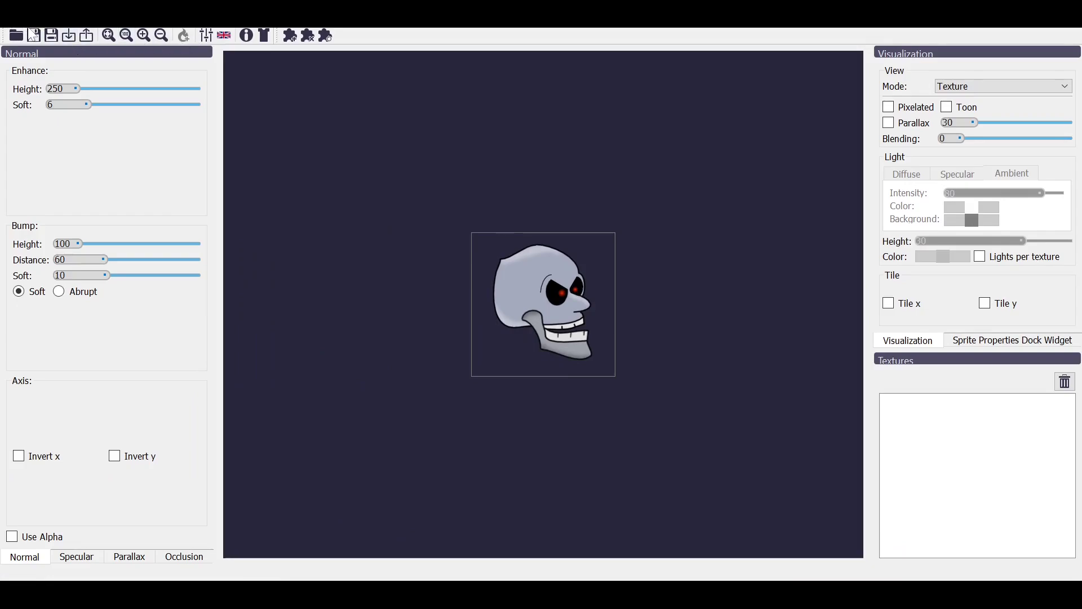
pyautogui.hotkey('alt', 'Tab')
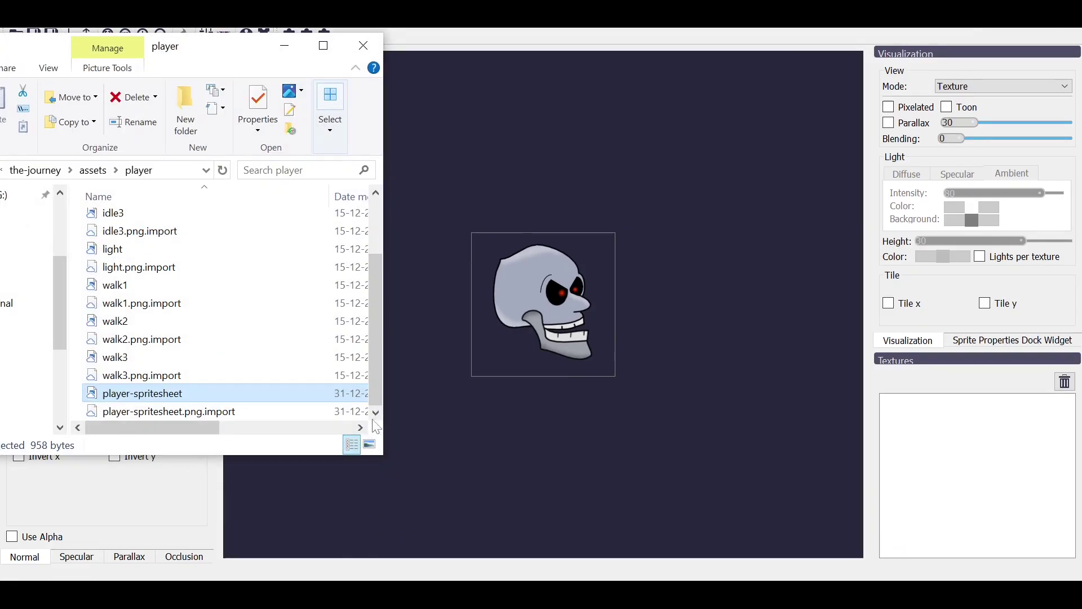
pyautogui.moveTo(228, 61); pyautogui.dragTo(295, 64)
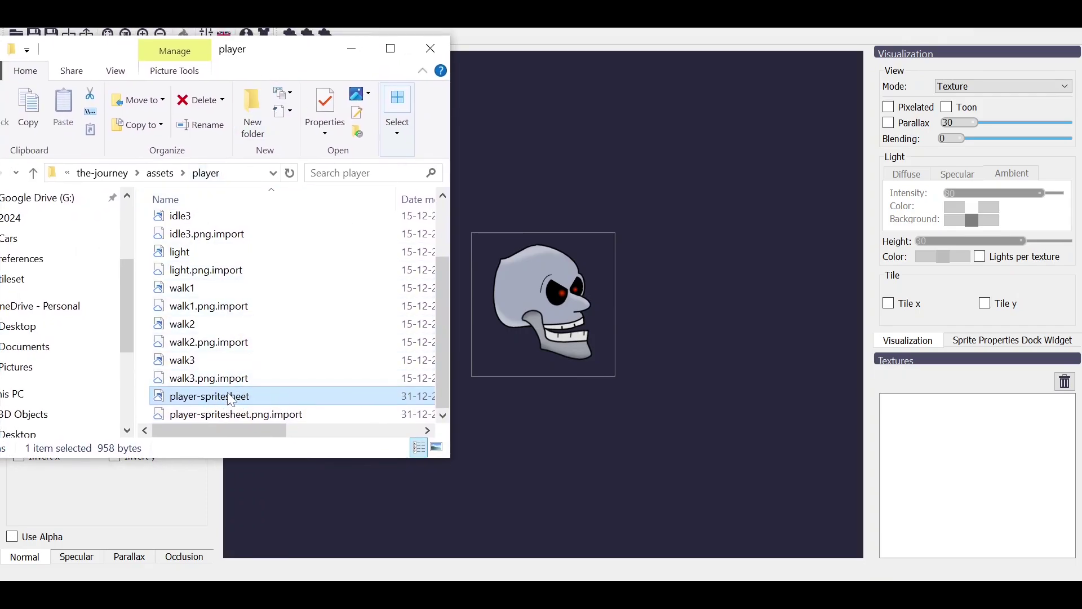
pyautogui.moveTo(209, 401); pyautogui.dragTo(548, 349)
pyautogui.click(352, 49)
# Turn on Pixelated rendering for the loaded sprite sheet
pyautogui.scroll(6, 601, 320)
pyautogui.scroll(4, 373, 296)
pyautogui.scroll(-3, 376, 299)
pyautogui.scroll(-2, 451, 292)
pyautogui.scroll(1, 419, 290)
pyautogui.click(889, 108)
pyautogui.scroll(2, 541, 288)
pyautogui.scroll(-3, 524, 293)
pyautogui.scroll(4, 344, 289)
pyautogui.scroll(-2, 343, 288)
pyautogui.scroll(5, 585, 287)
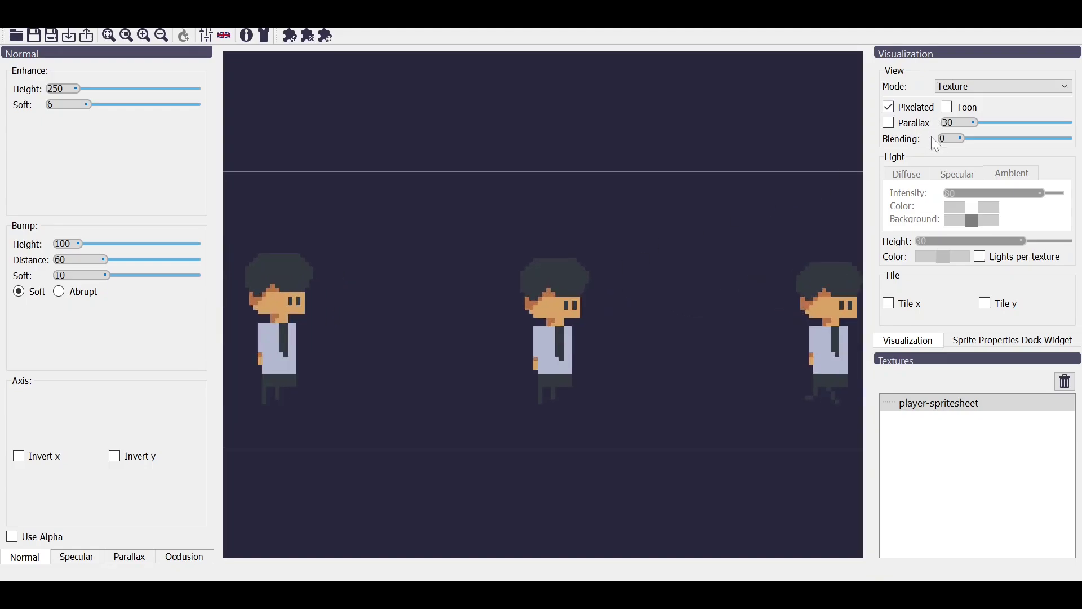
# Switch the visualization mode to Normal Map to view the sprite sheet's normals
pyautogui.click(956, 87)
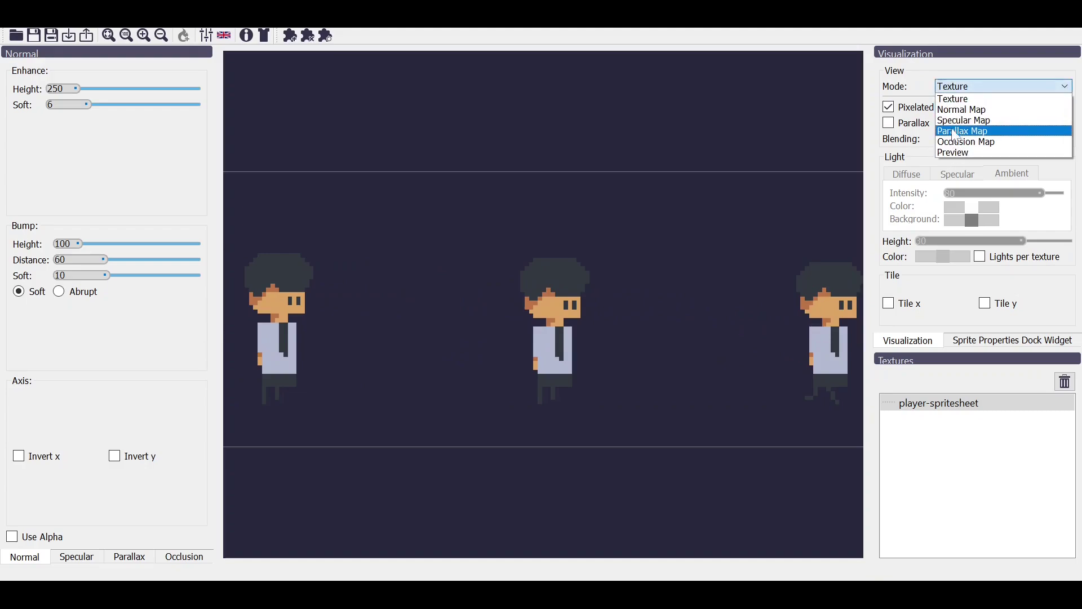
pyautogui.click(963, 109)
pyautogui.scroll(-5, 575, 313)
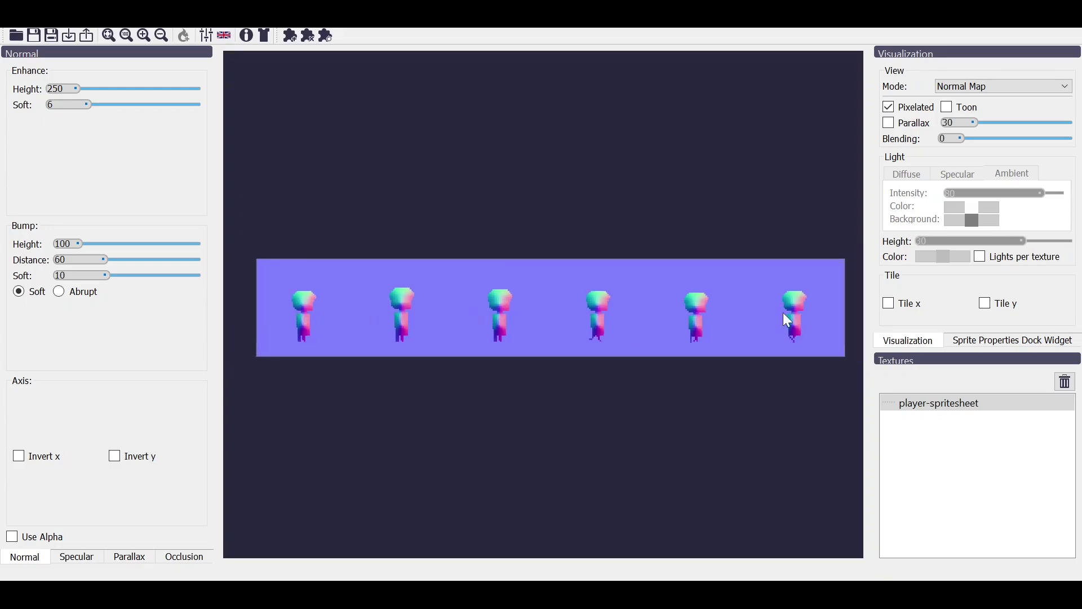
pyautogui.scroll(4, 789, 310)
pyautogui.scroll(2, 806, 307)
pyautogui.scroll(-1, 586, 309)
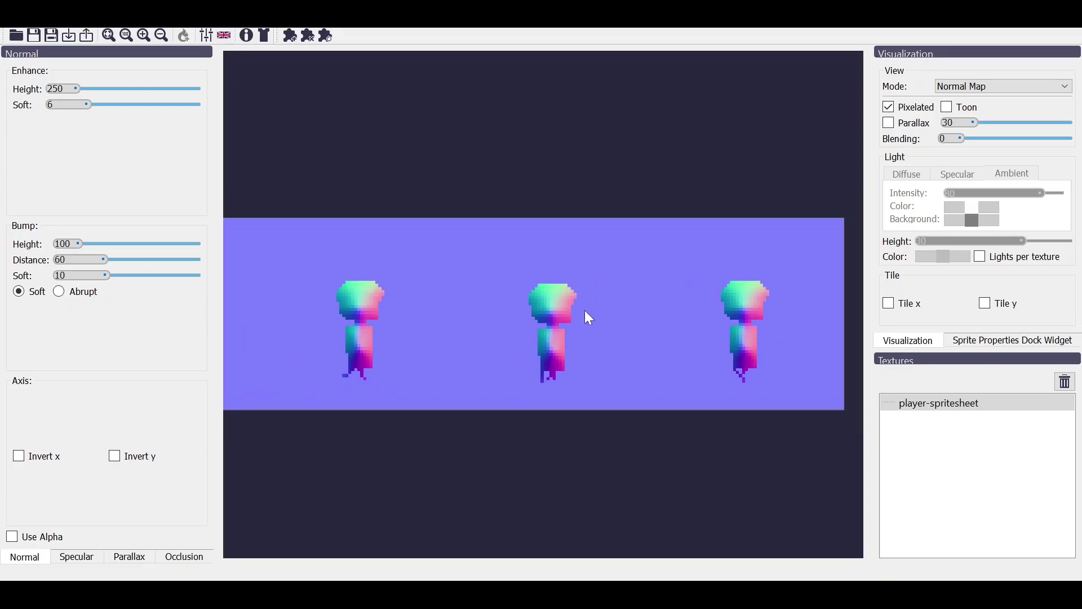
pyautogui.scroll(1, 540, 297)
pyautogui.scroll(1, 544, 301)
pyautogui.scroll(-2, 580, 317)
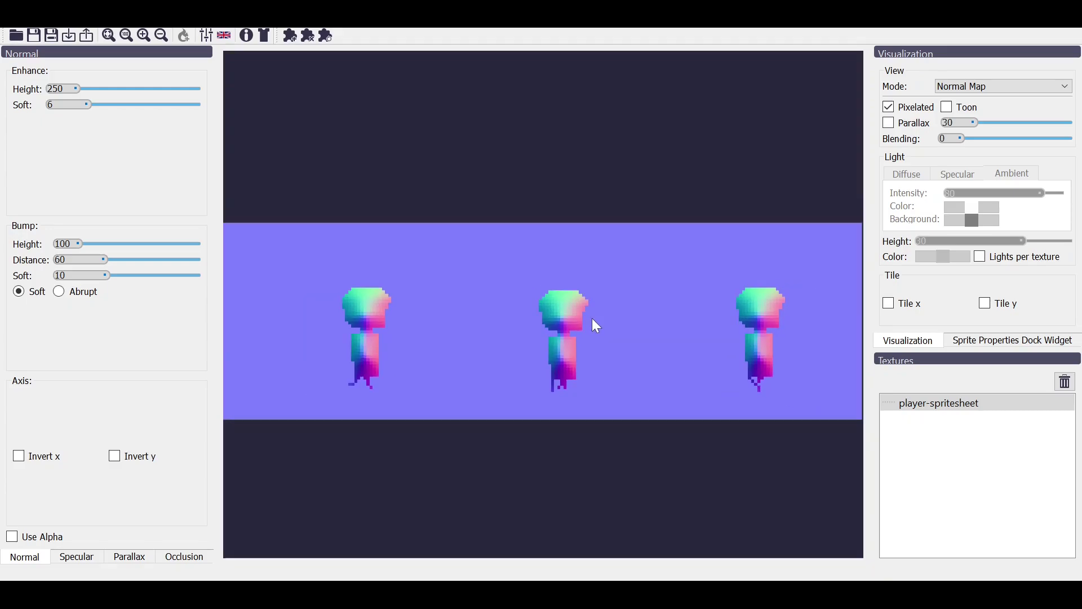
pyautogui.scroll(1, 592, 319)
# Lower Enhance Height to 86 and Soft to 3, then switch to Preview mode
pyautogui.moveTo(78, 88)
pyautogui.mouseDown()
pyautogui.moveTo(67, 80)
pyautogui.moveTo(82, 103)
pyautogui.moveTo(62, 100)
pyautogui.moveTo(72, 102)
pyautogui.mouseUp()
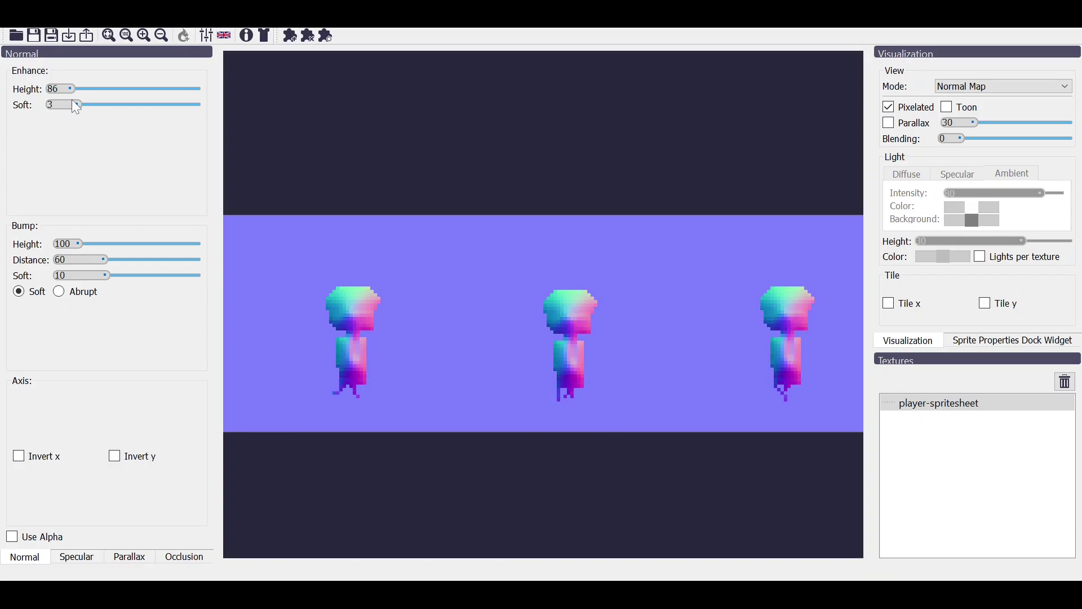
pyautogui.scroll(-1, 532, 320)
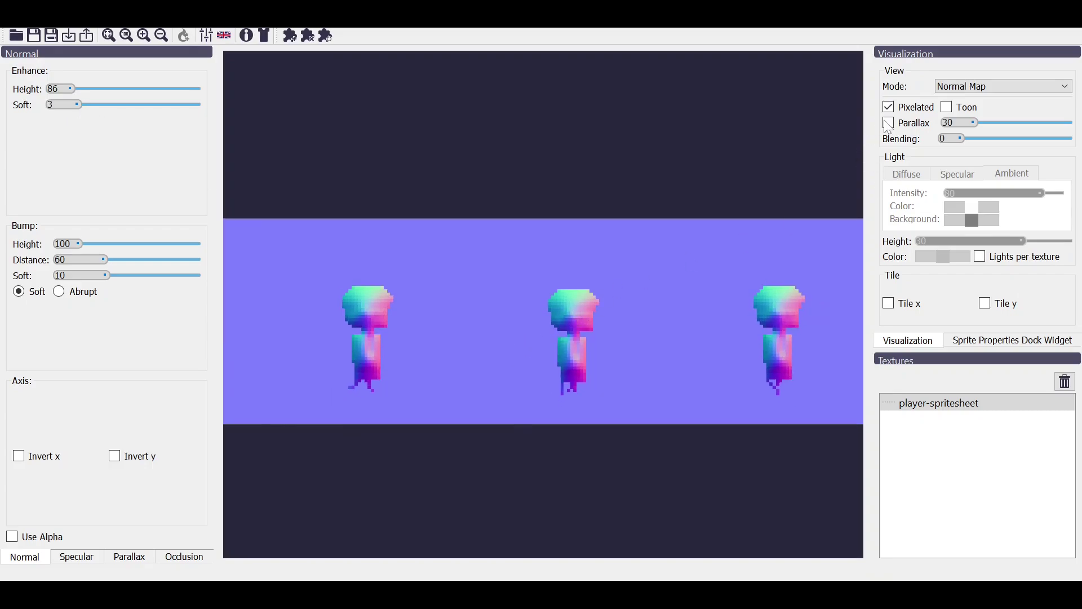
pyautogui.click(947, 88)
pyautogui.click(940, 150)
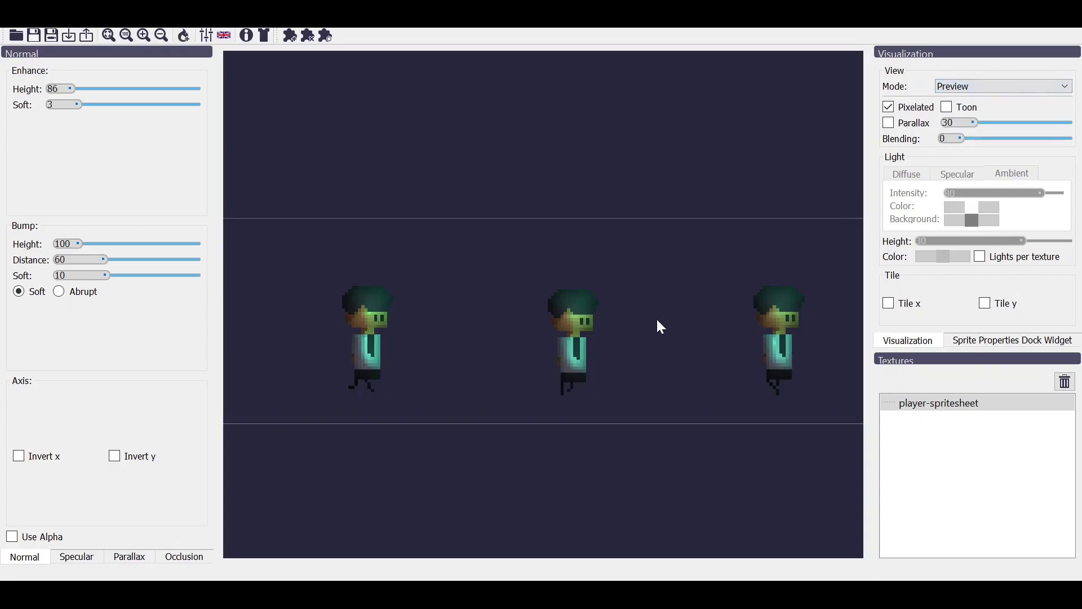
# Drag the light down among the sprites, then up and to the right
pyautogui.scroll(-3, 468, 320)
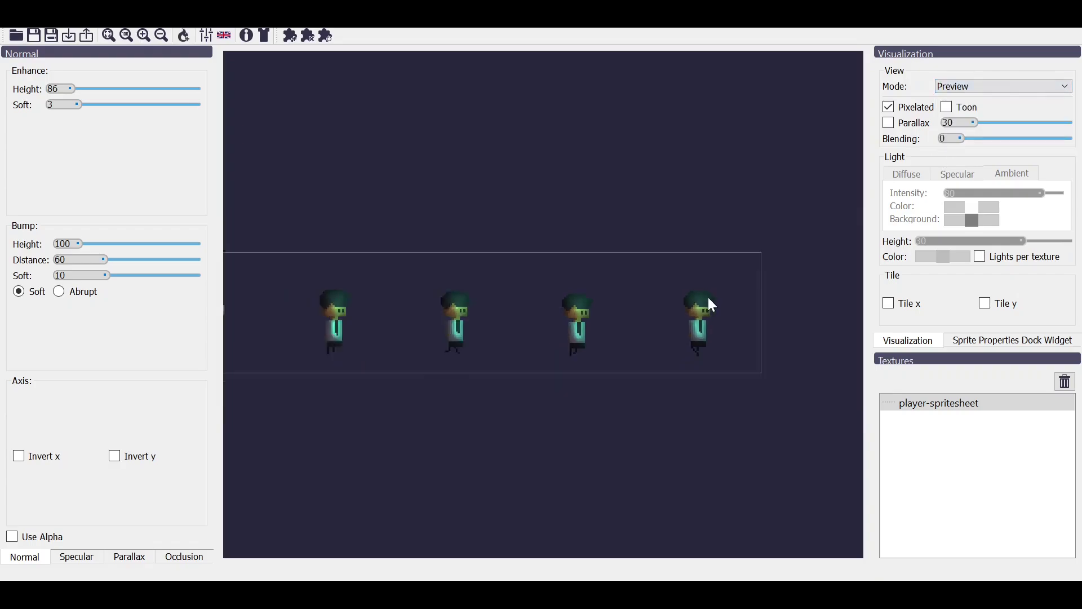
pyautogui.scroll(-4, 529, 297)
pyautogui.moveTo(768, 77); pyautogui.dragTo(519, 302)
pyautogui.scroll(5, 587, 302)
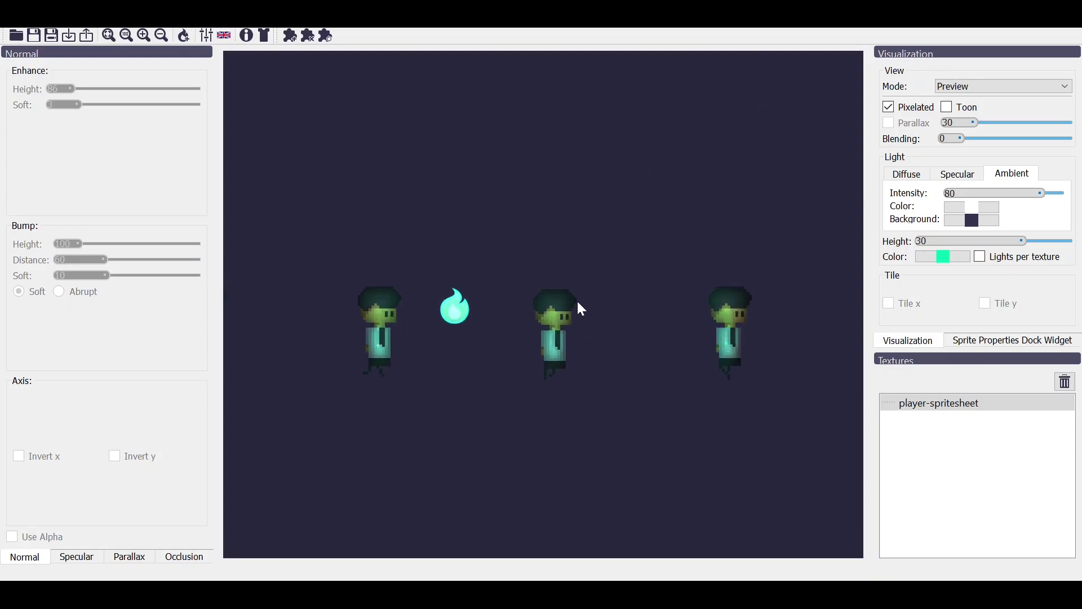
pyautogui.scroll(3, 577, 302)
pyautogui.moveTo(387, 309); pyautogui.dragTo(636, 209)
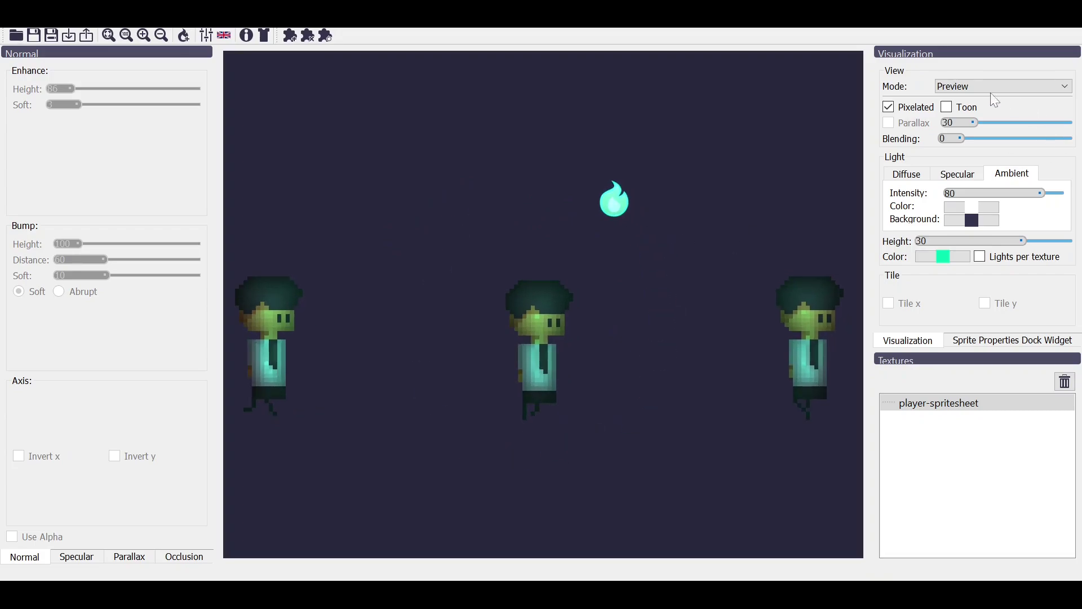
# Show the normal map again and toggle Pixelated off and back on to compare
pyautogui.click(956, 86)
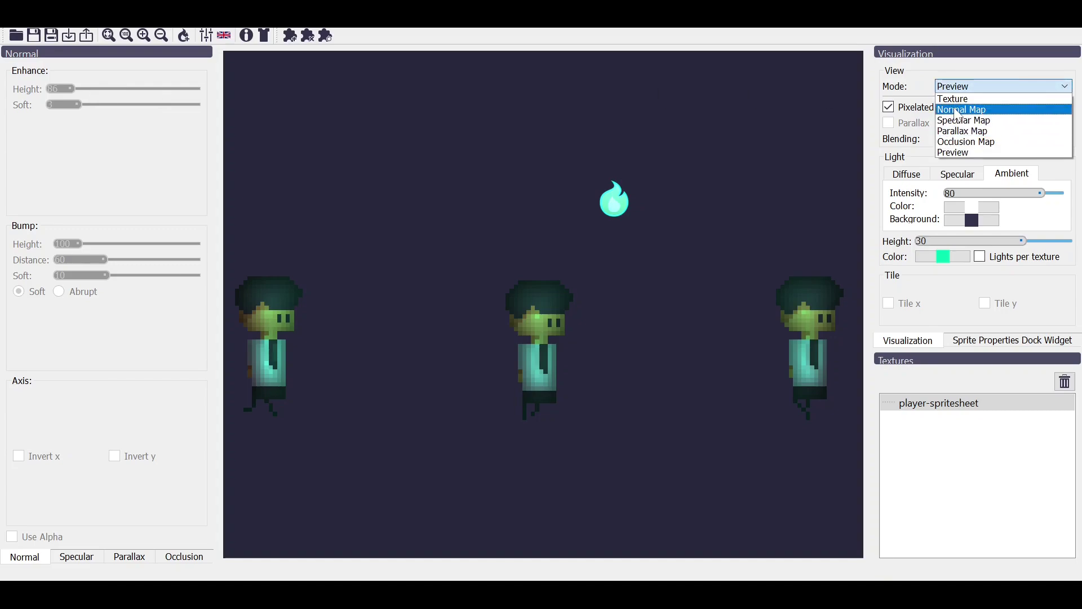
pyautogui.click(957, 110)
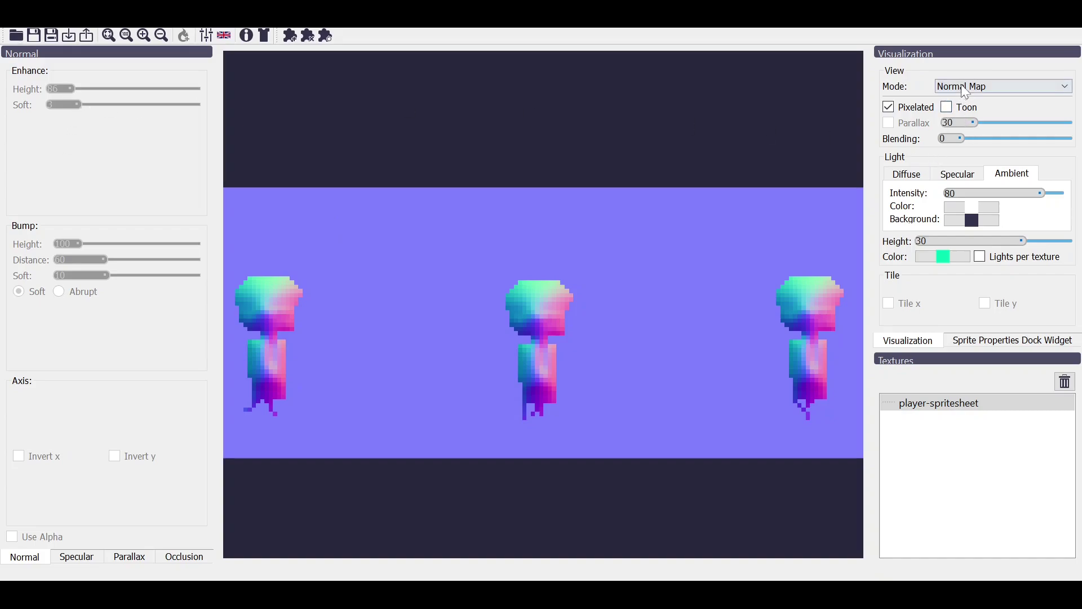
pyautogui.click(942, 406)
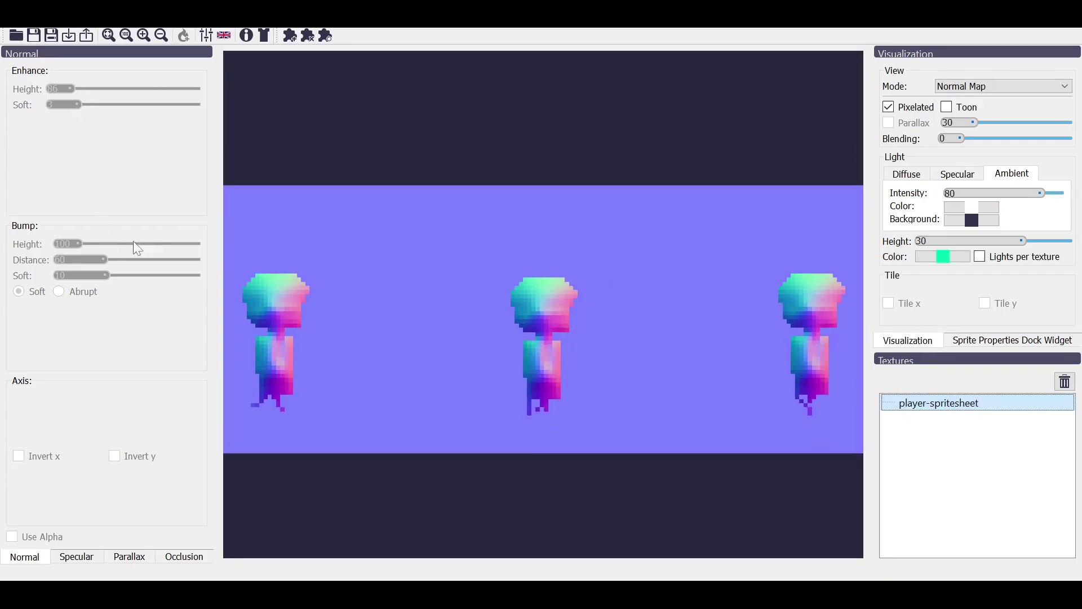
pyautogui.click(889, 109)
pyautogui.click(889, 107)
# Cycle through Texture, Normal Map and Preview, placing the light just above the middle character
pyautogui.click(992, 86)
pyautogui.click(958, 97)
pyautogui.click(965, 86)
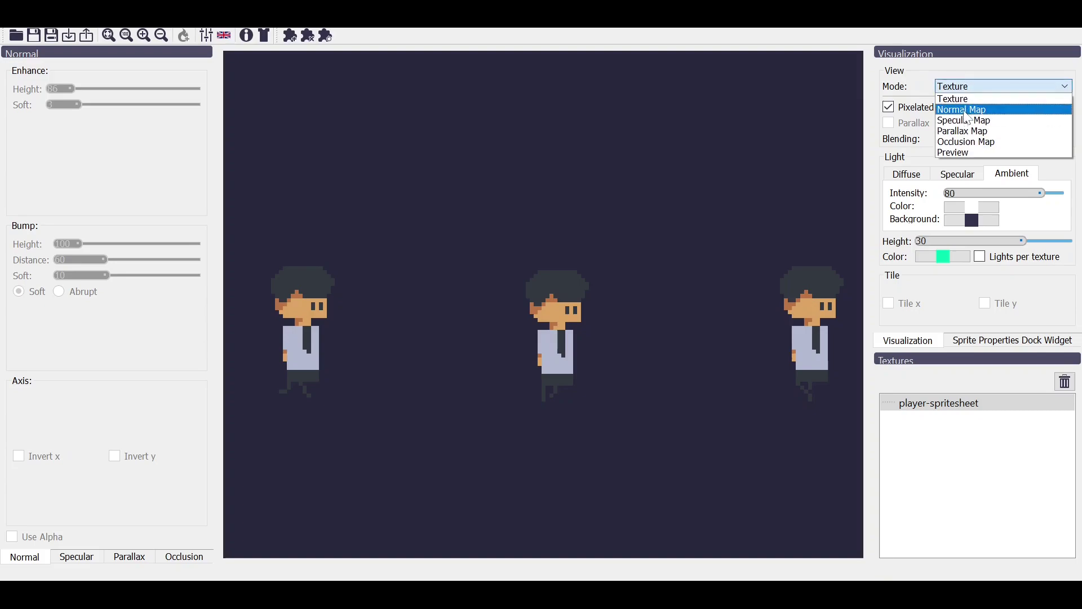
pyautogui.click(958, 107)
pyautogui.click(947, 86)
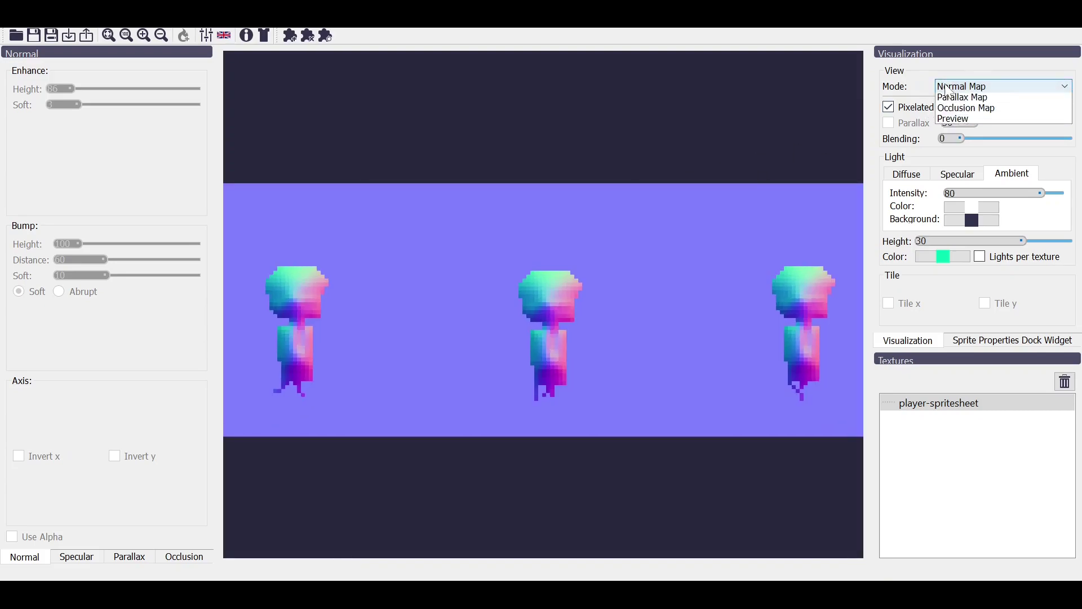
pyautogui.click(946, 152)
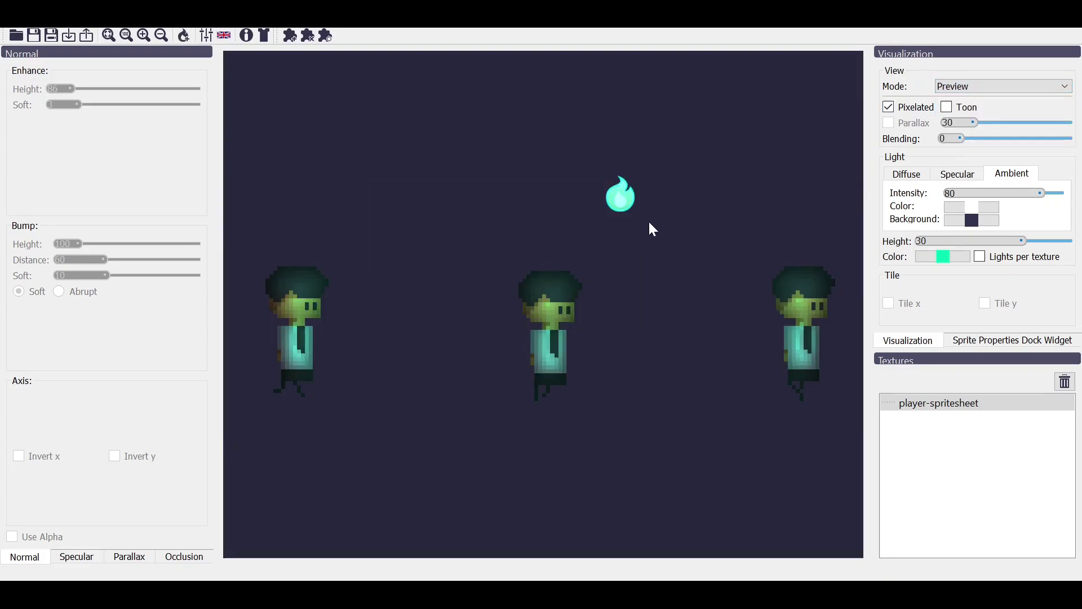
pyautogui.moveTo(647, 216); pyautogui.dragTo(590, 257)
pyautogui.moveTo(665, 248); pyautogui.dragTo(640, 246)
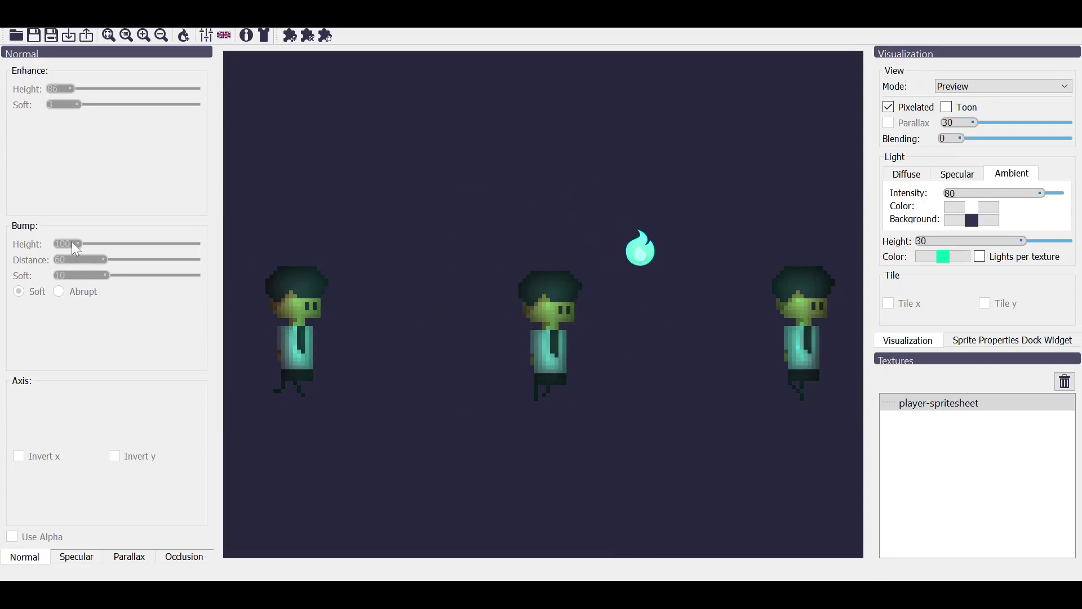
# Switch to Normal Map view, show the diffuse light settings, and zoom out to see every frame
pyautogui.click(1003, 86)
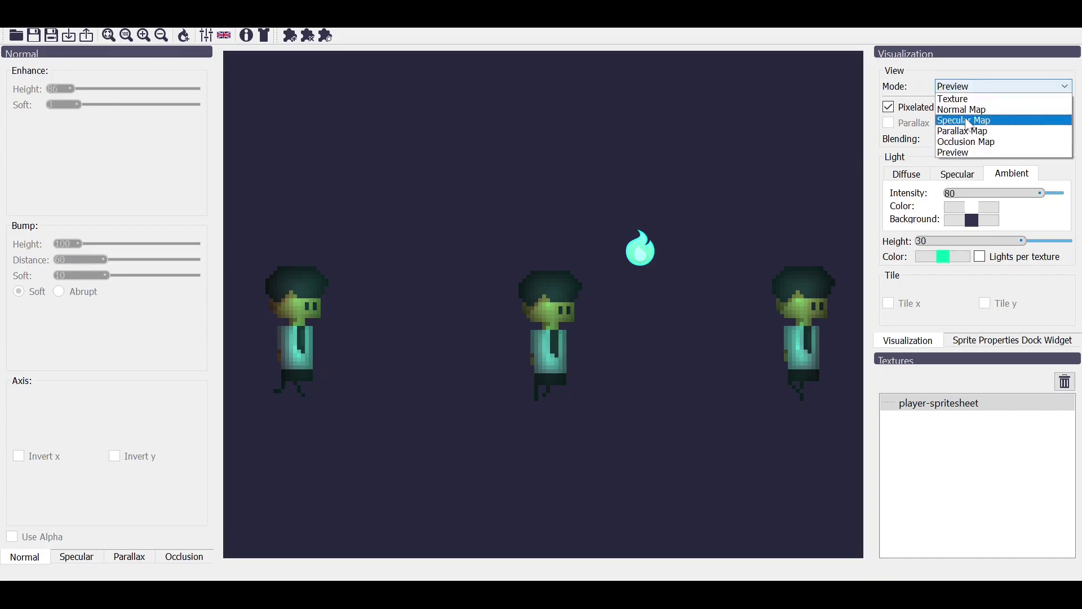
pyautogui.click(970, 107)
pyautogui.scroll(2, 592, 298)
pyautogui.scroll(-3, 584, 304)
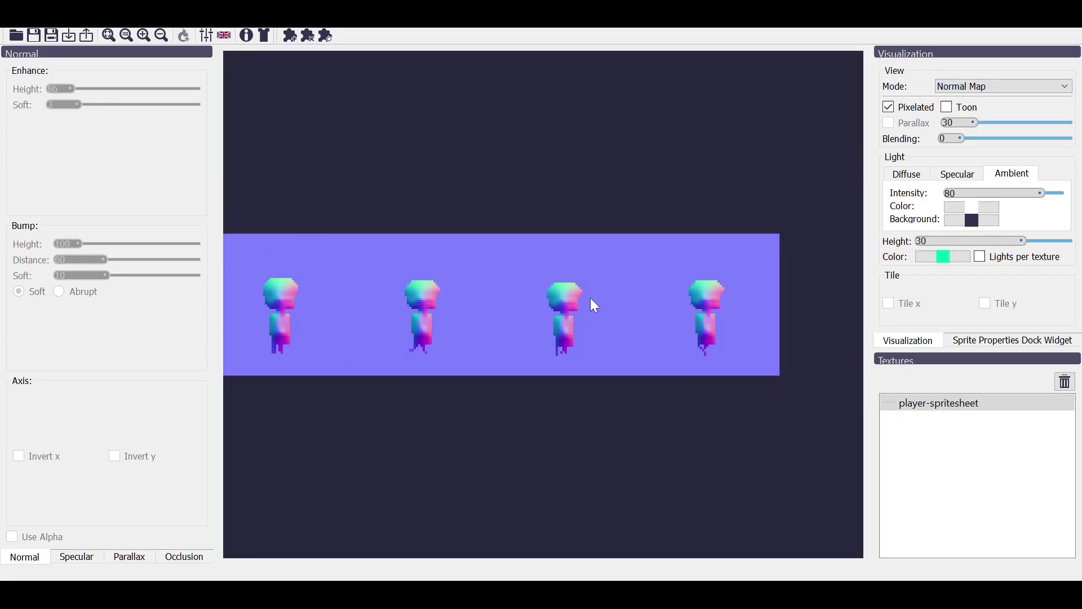
pyautogui.click(906, 174)
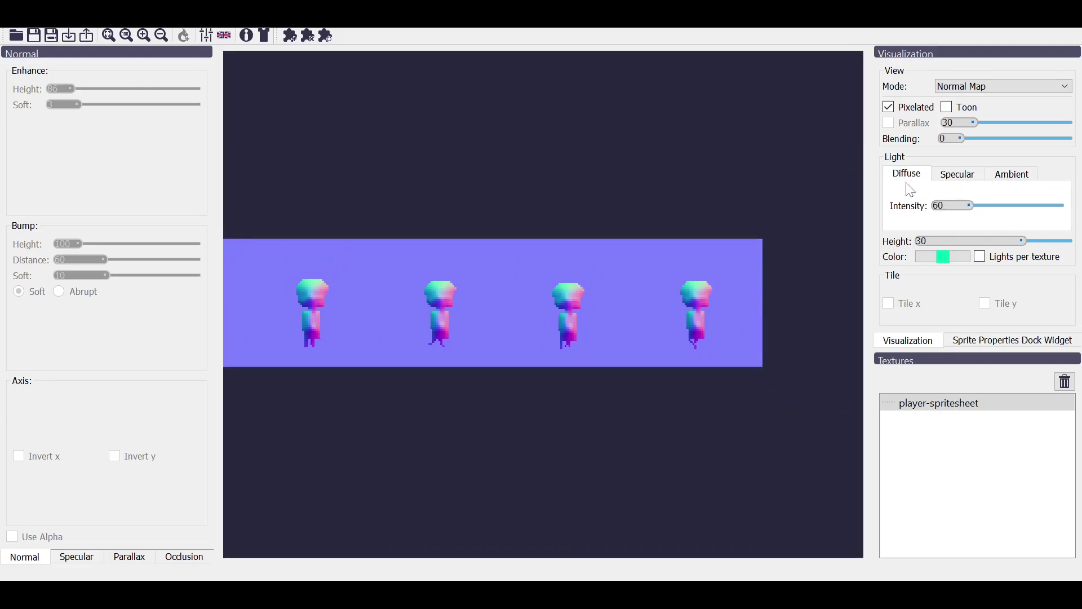
pyautogui.scroll(2, 652, 303)
pyautogui.scroll(1, 648, 304)
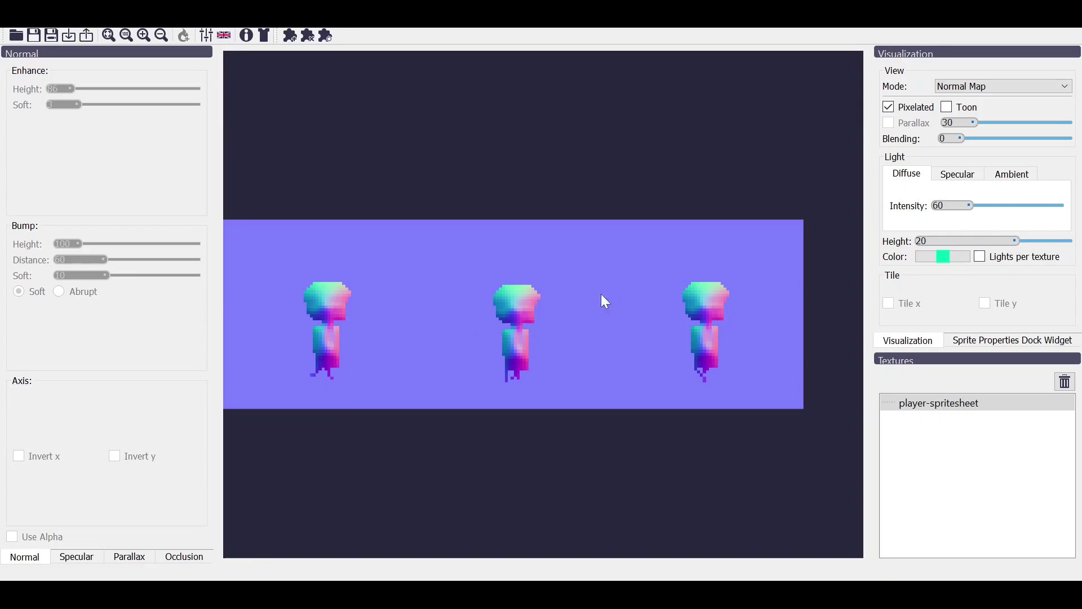
pyautogui.scroll(1, 598, 294)
pyautogui.scroll(2, 456, 299)
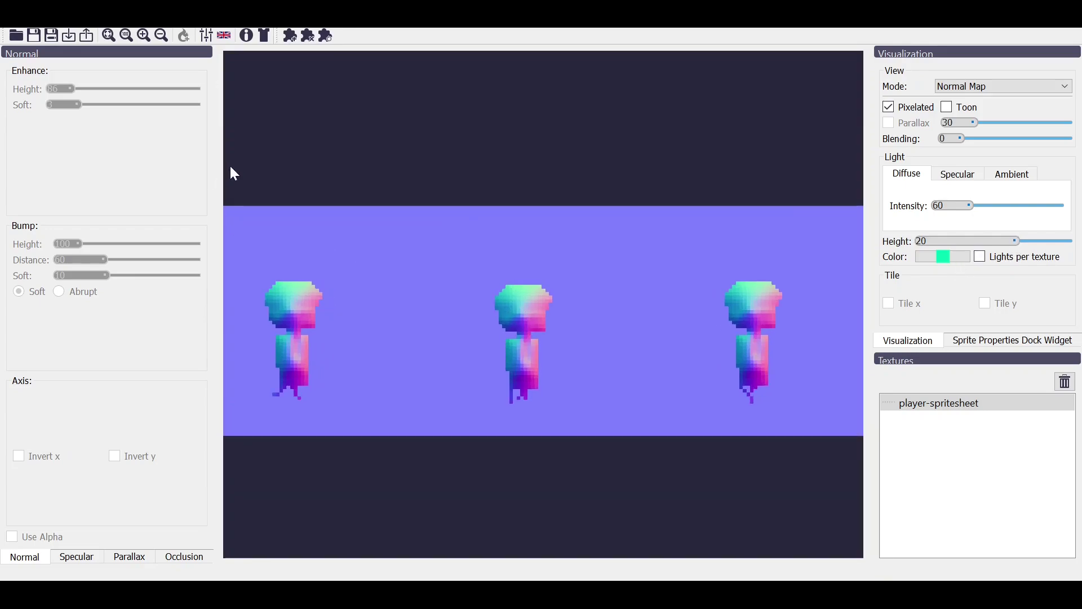
pyautogui.scroll(-1, 519, 254)
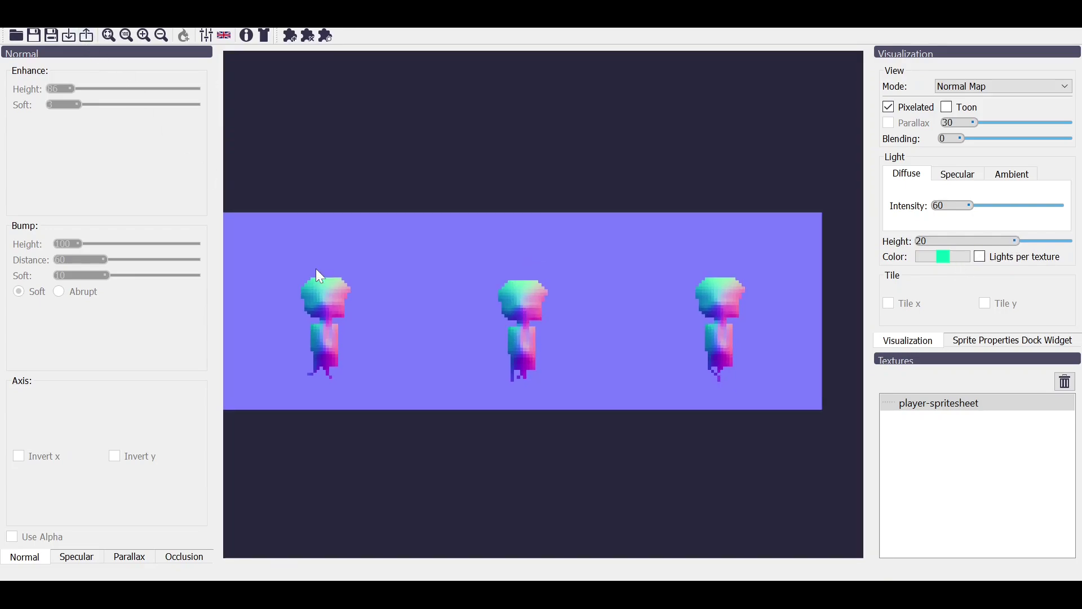
pyautogui.scroll(-2, 655, 272)
pyautogui.scroll(1, 566, 270)
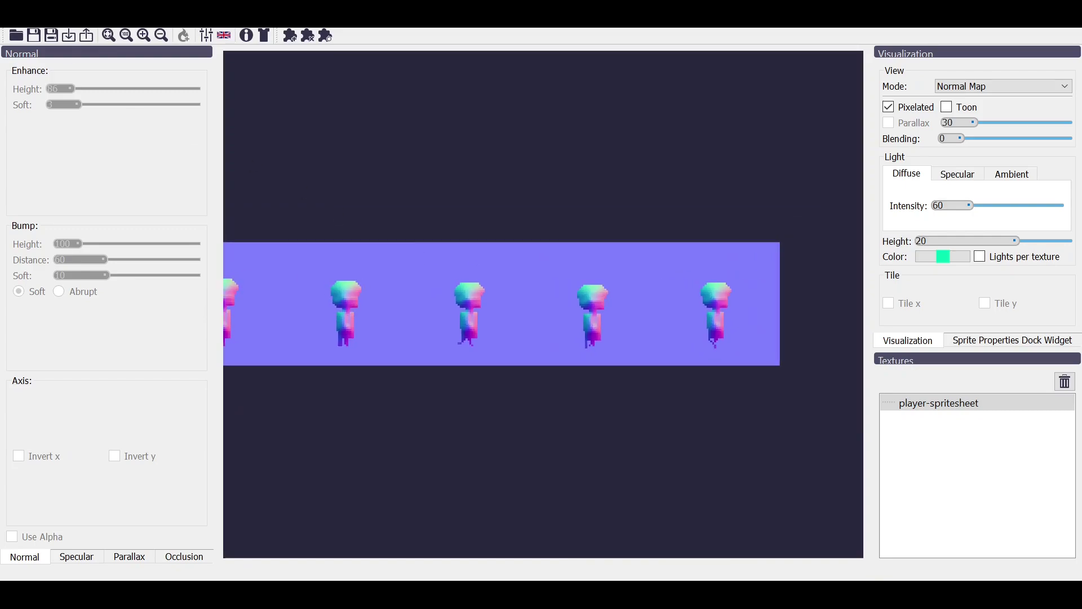
# Export only the normal map with the suffix 'normal sprite' and dismiss the confirmation
pyautogui.click(87, 36)
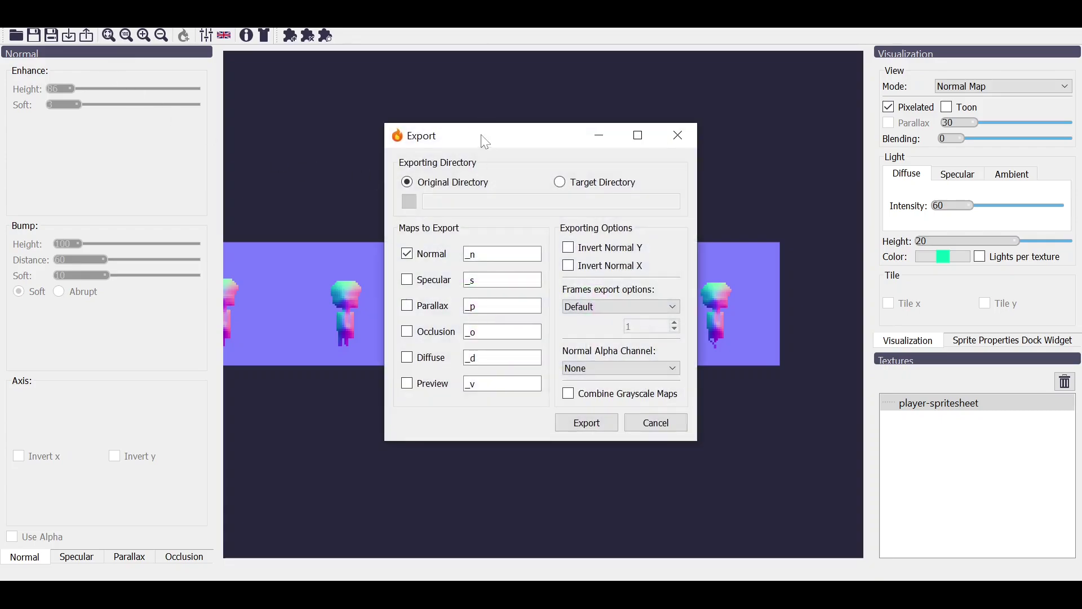
pyautogui.moveTo(481, 144); pyautogui.dragTo(484, 165)
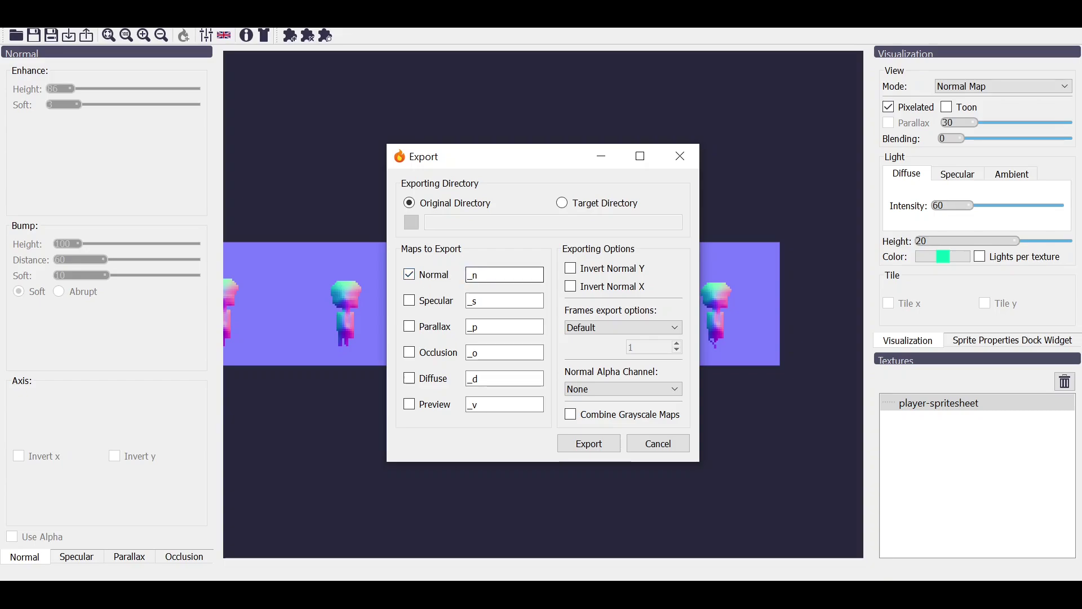
pyautogui.moveTo(475, 275); pyautogui.dragTo(461, 280)
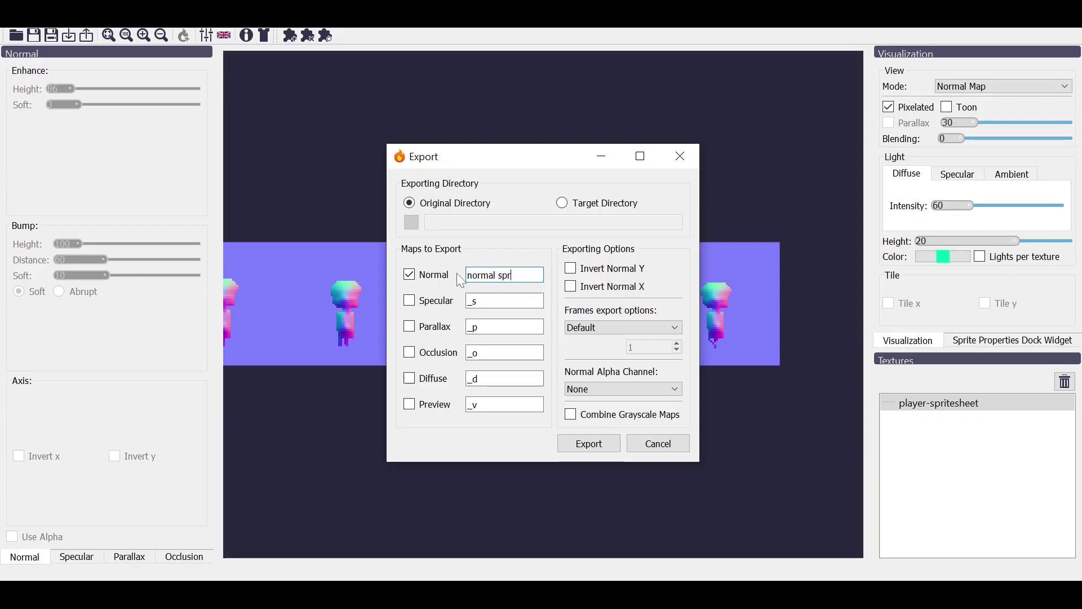
pyautogui.write('normal sprite')
pyautogui.click(587, 443)
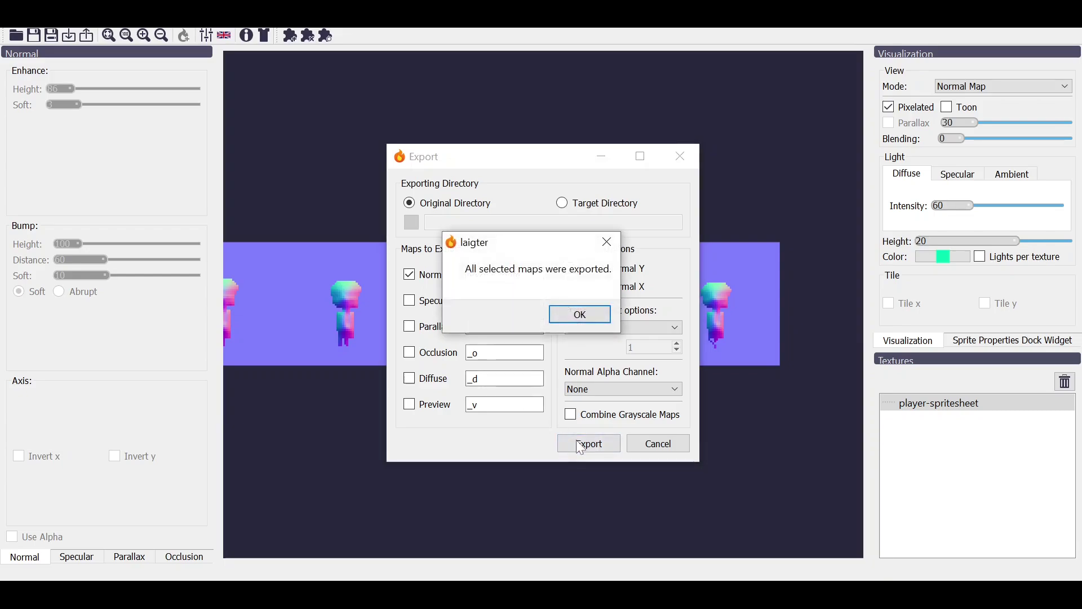
pyautogui.click(579, 314)
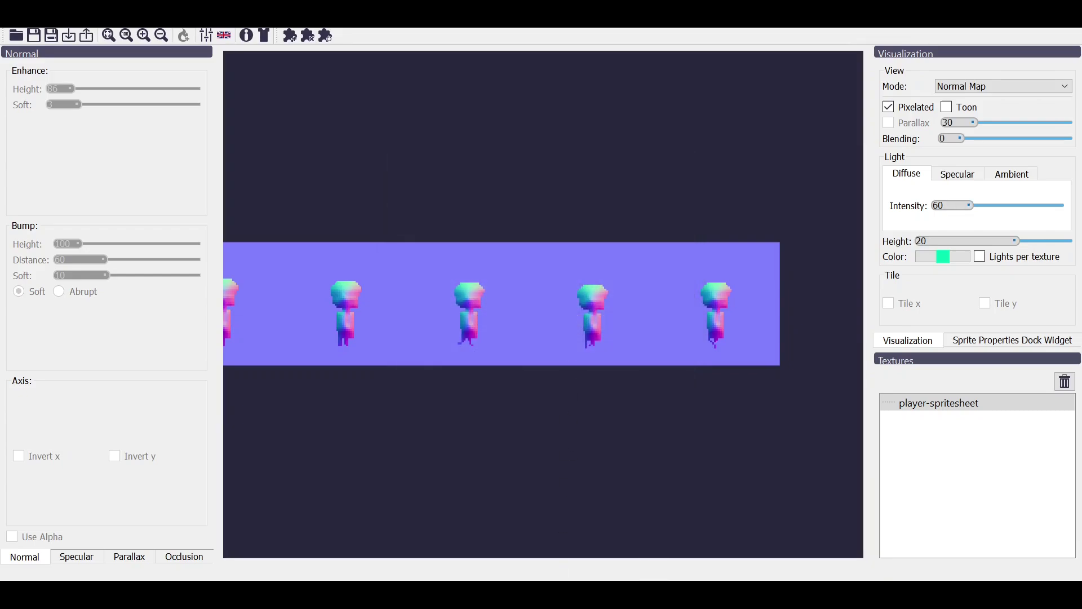
# Assign the imported player-spritesheetnorm PNG as myres.tres CanvasTexture's NormalMap texture
pyautogui.hotkey('alt', 'Tab')
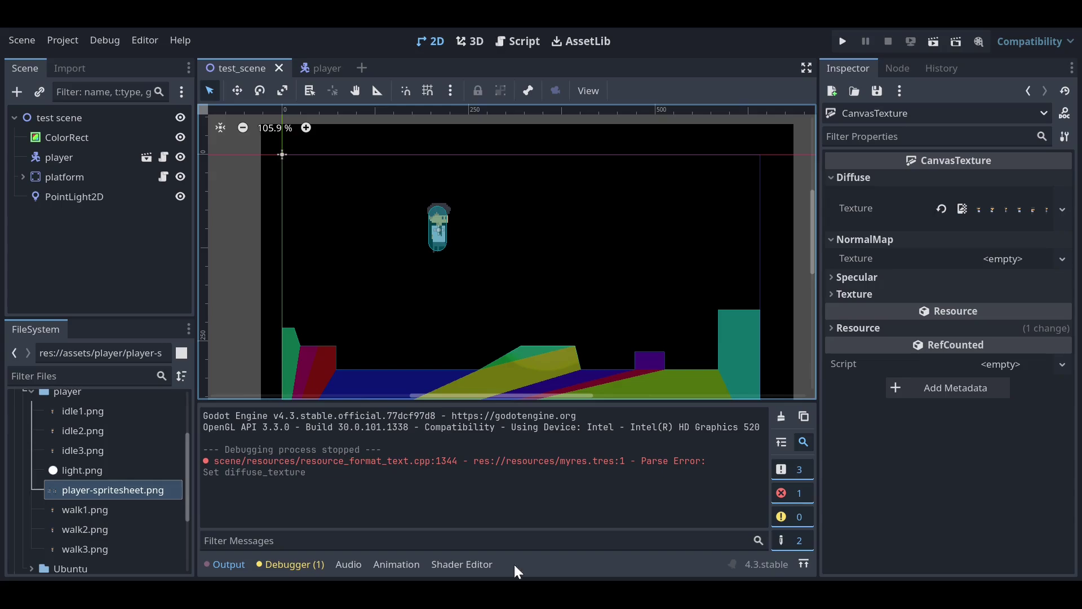
pyautogui.click(87, 489)
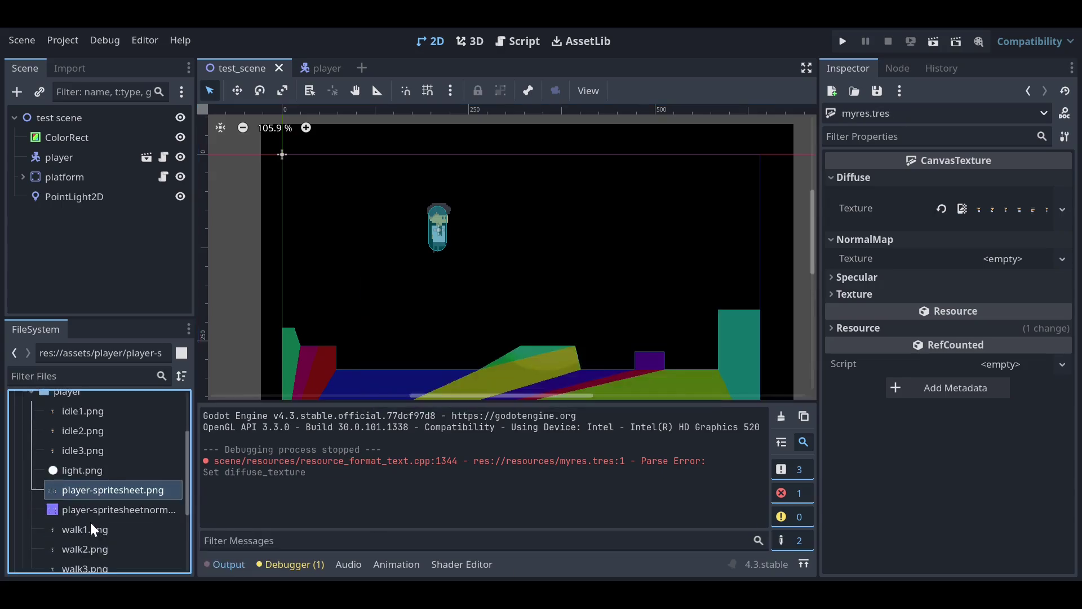
pyautogui.click(75, 509)
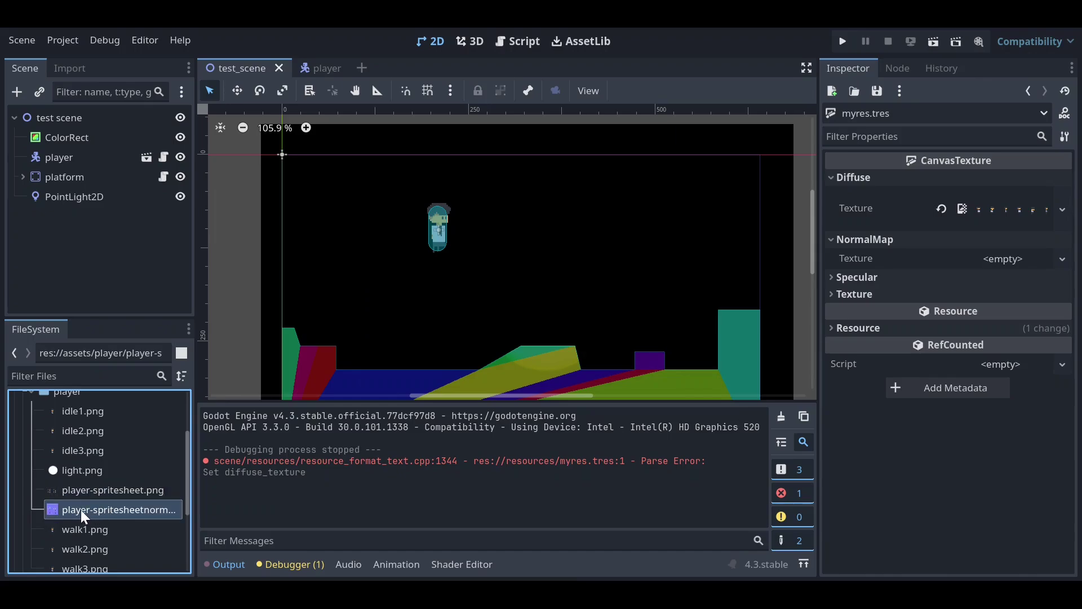
pyautogui.moveTo(174, 514); pyautogui.dragTo(1009, 259)
pyautogui.scroll(5, 394, 231)
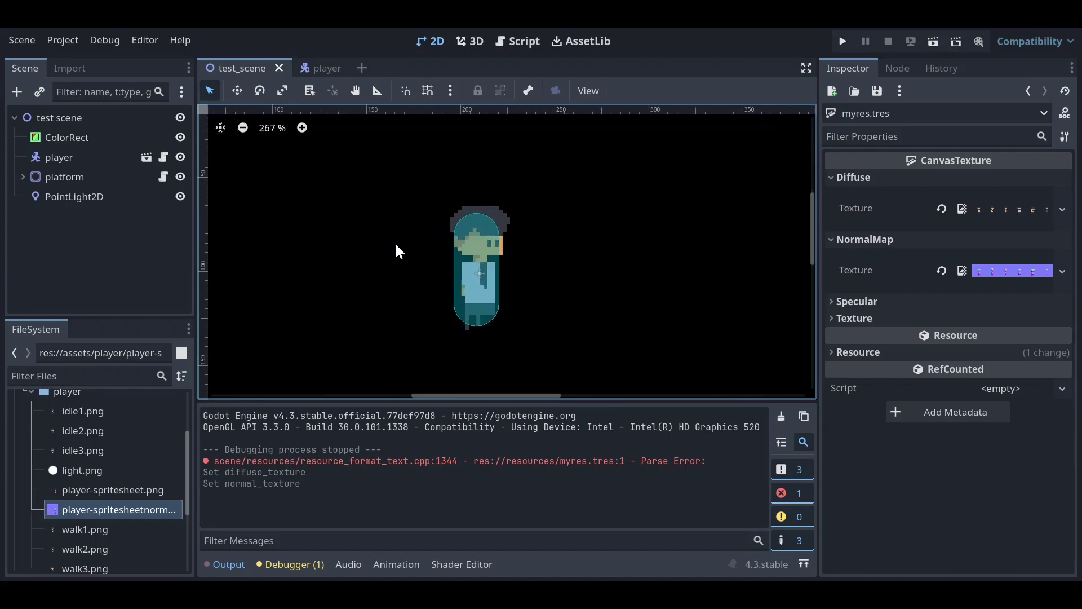
pyautogui.scroll(1, 412, 339)
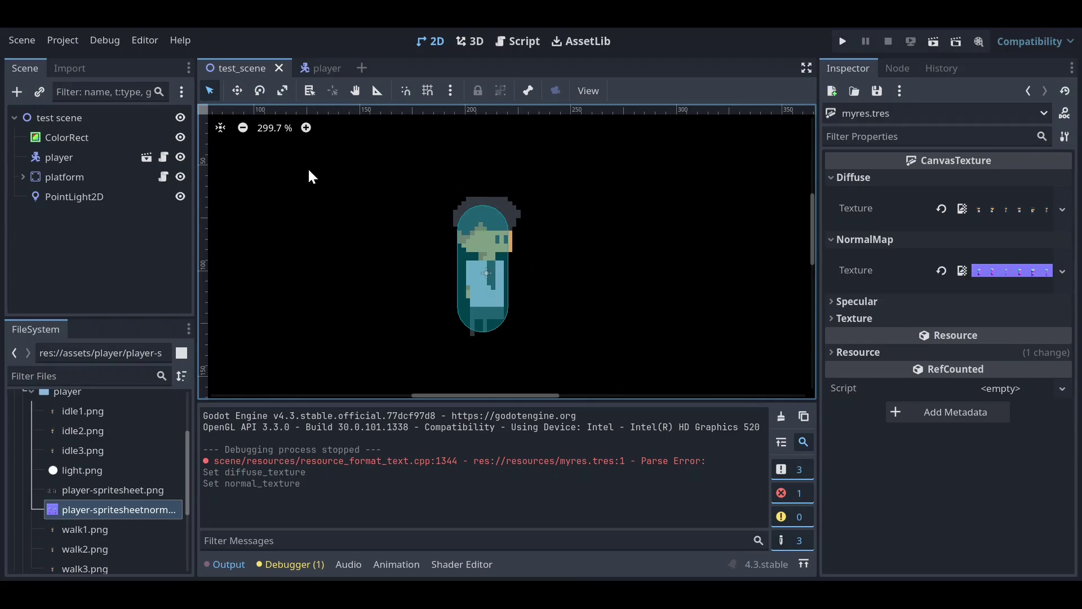
# Open the player scene, select its Sprite2D node, and hide the bottom output panel
pyautogui.click(142, 158)
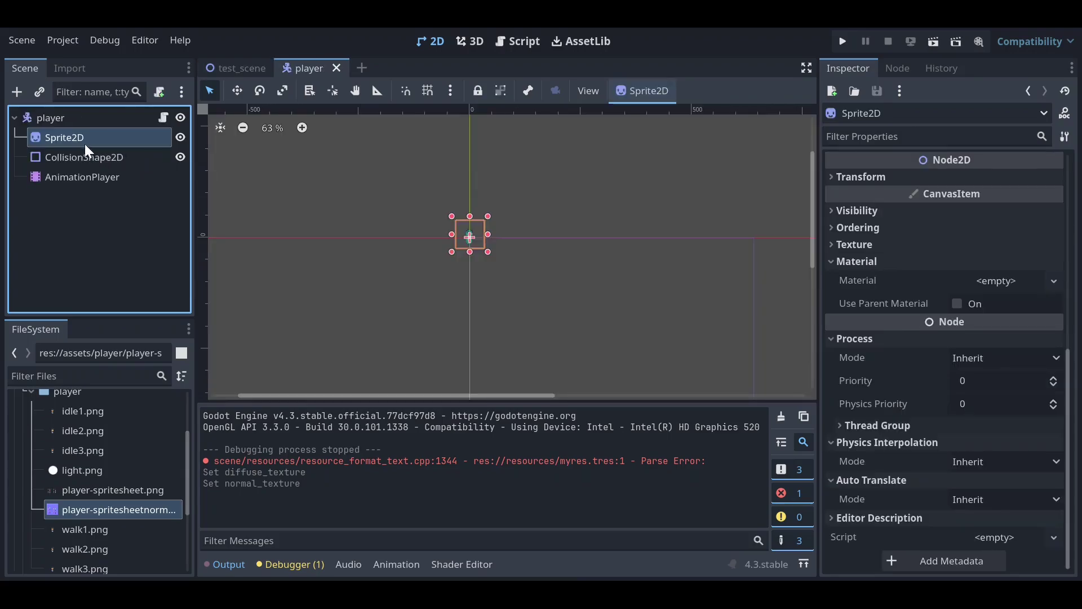
pyautogui.scroll(3, 454, 186)
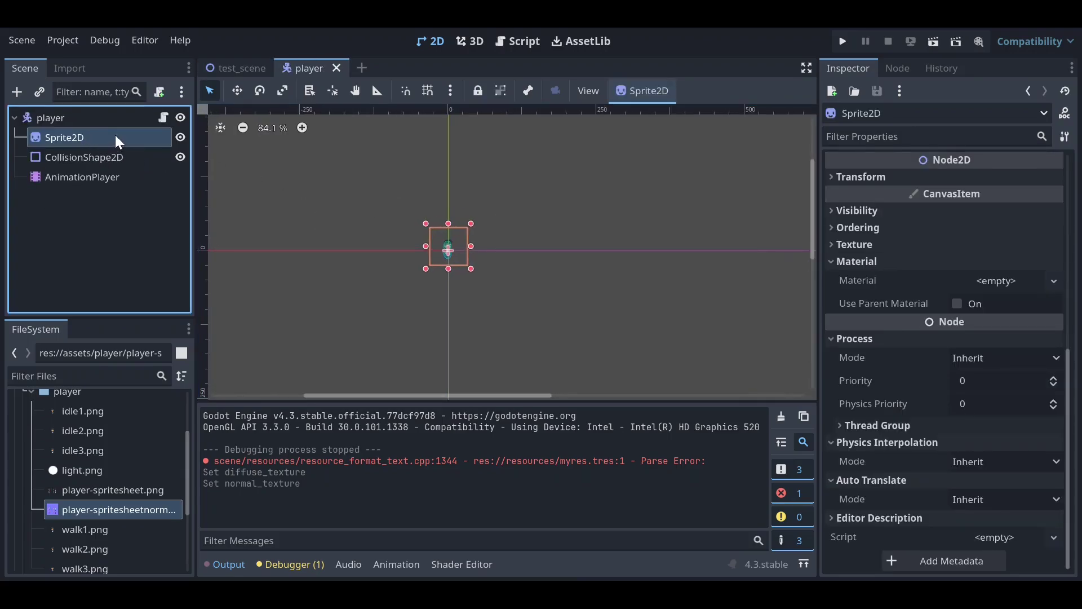
pyautogui.scroll(1, 451, 225)
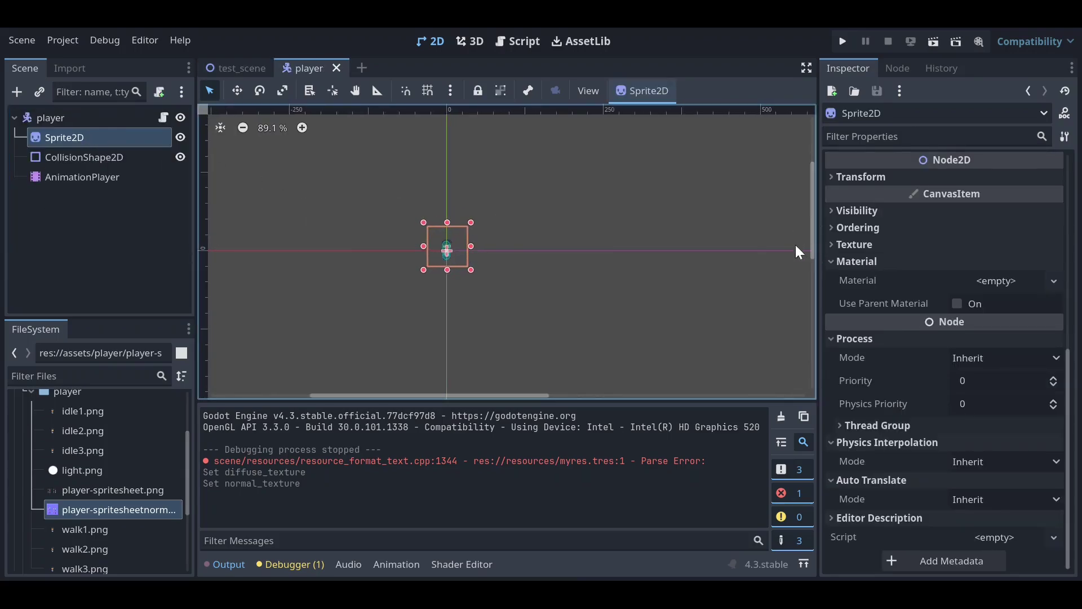
pyautogui.click(73, 195)
pyautogui.click(69, 139)
pyautogui.click(288, 564)
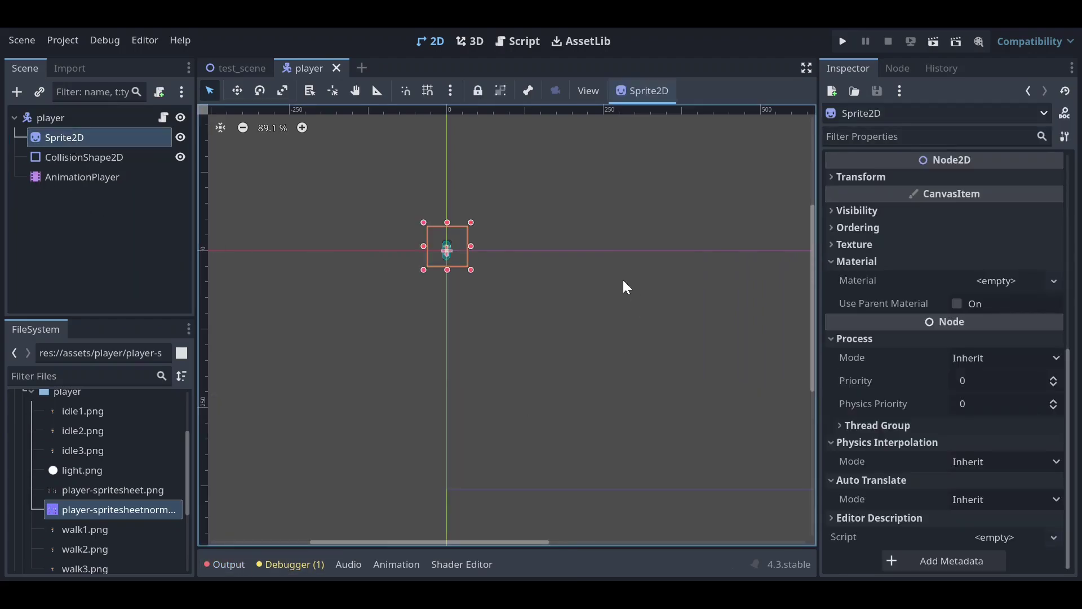
pyautogui.scroll(-1, 622, 279)
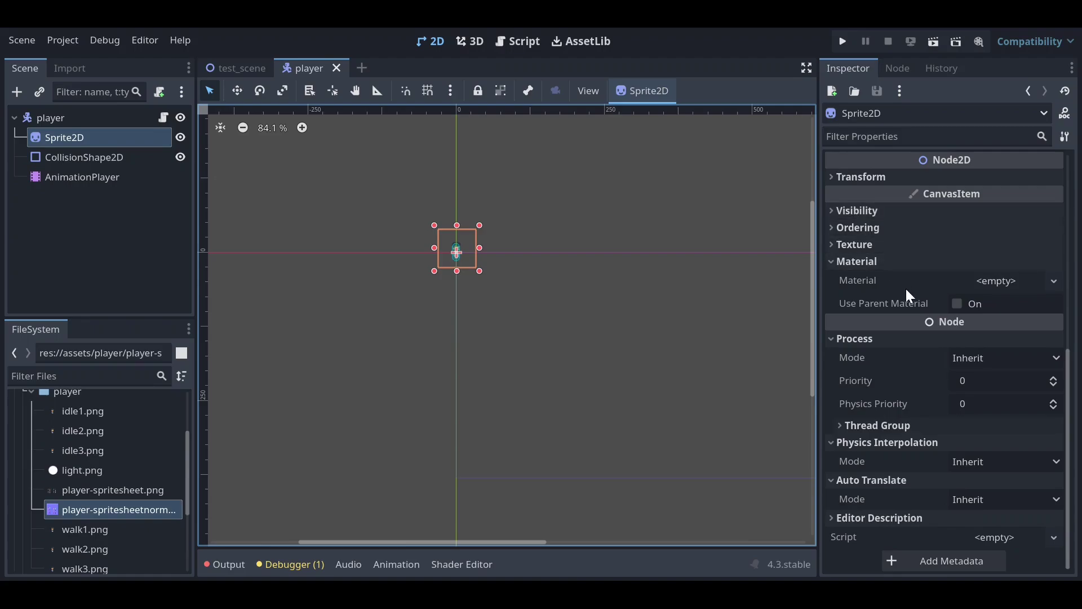
pyautogui.scroll(5, 905, 338)
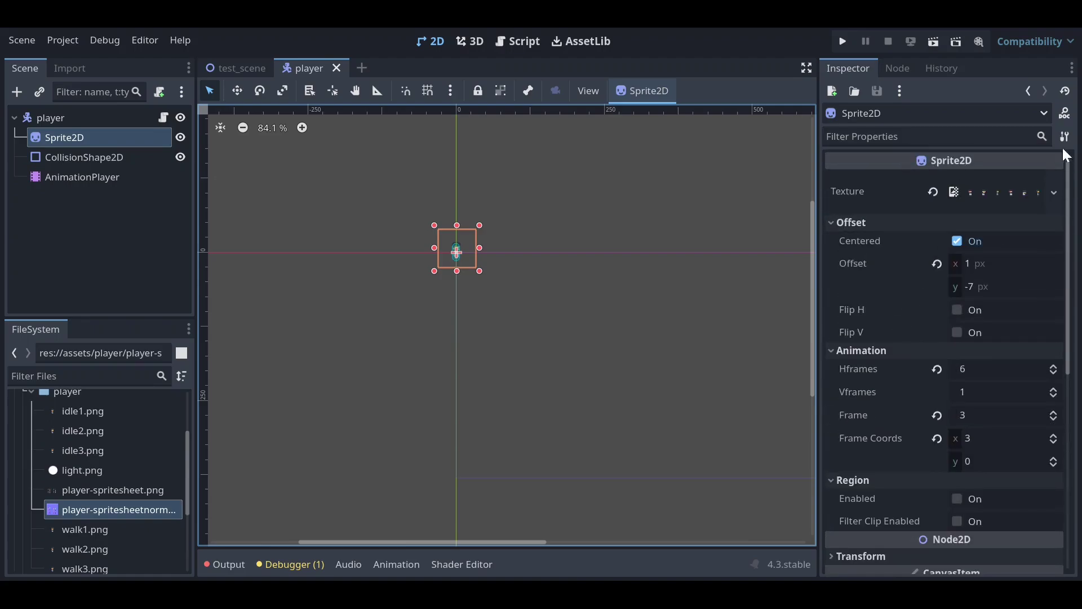
pyautogui.scroll(-3, 84, 471)
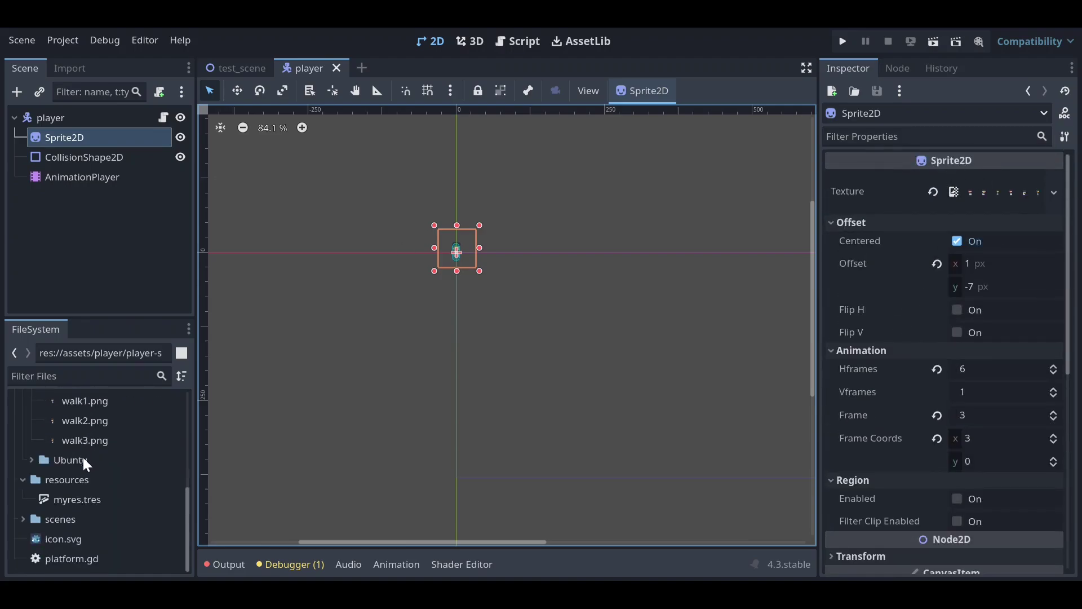
# Set resources/myres.tres as the Sprite2D's Texture and save the player scene
pyautogui.click(58, 502)
pyautogui.moveTo(59, 505); pyautogui.dragTo(973, 190)
pyautogui.scroll(5, 496, 209)
pyautogui.scroll(10, 406, 265)
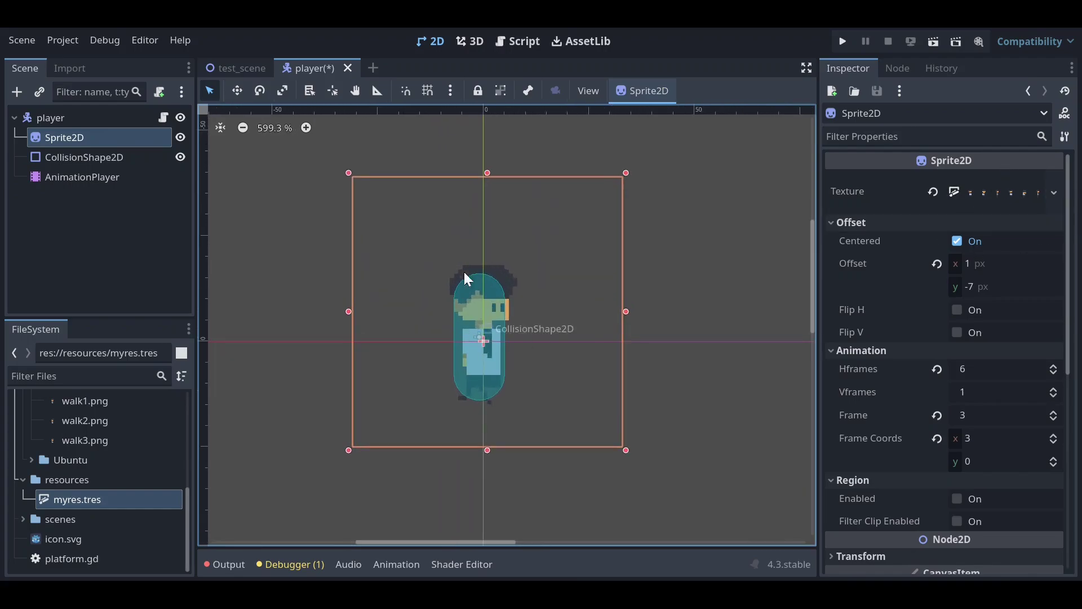
pyautogui.scroll(1, 463, 261)
pyautogui.scroll(-7, 450, 264)
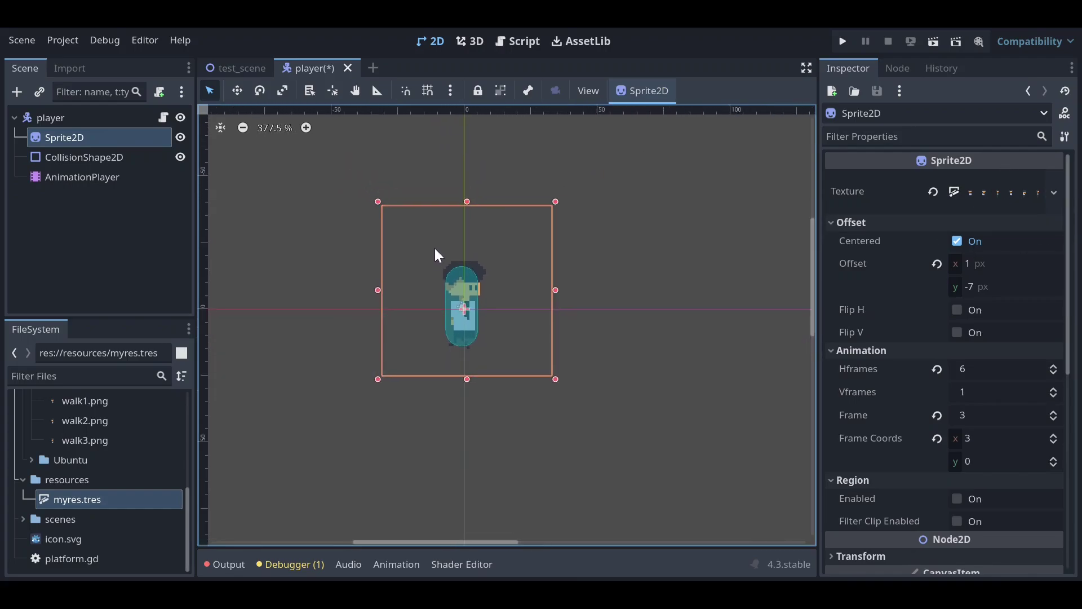
pyautogui.scroll(-6, 432, 240)
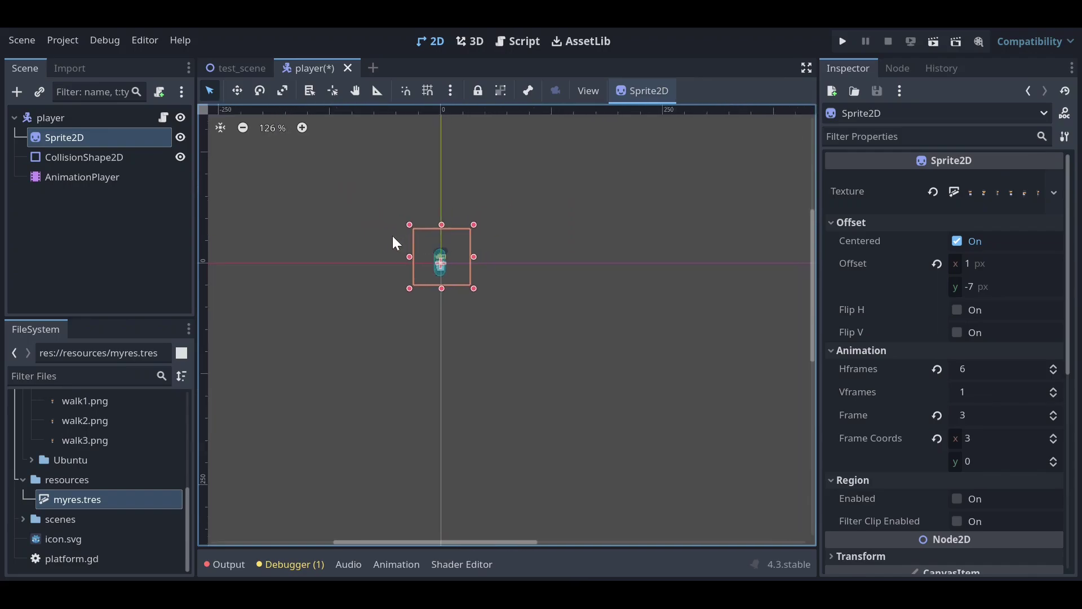
pyautogui.scroll(2, 440, 228)
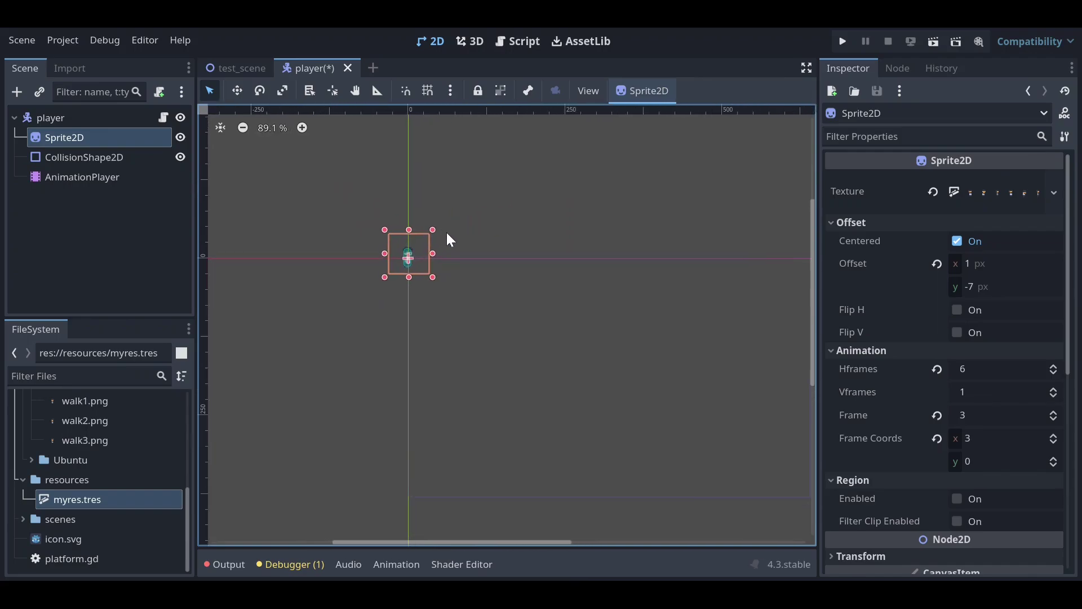
pyautogui.hotkey('ctrl', 's')
# In test_scene, select the player node and move it down toward the ground
pyautogui.click(243, 69)
pyautogui.scroll(5, 378, 215)
pyautogui.scroll(-4, 362, 273)
pyautogui.scroll(-1, 393, 303)
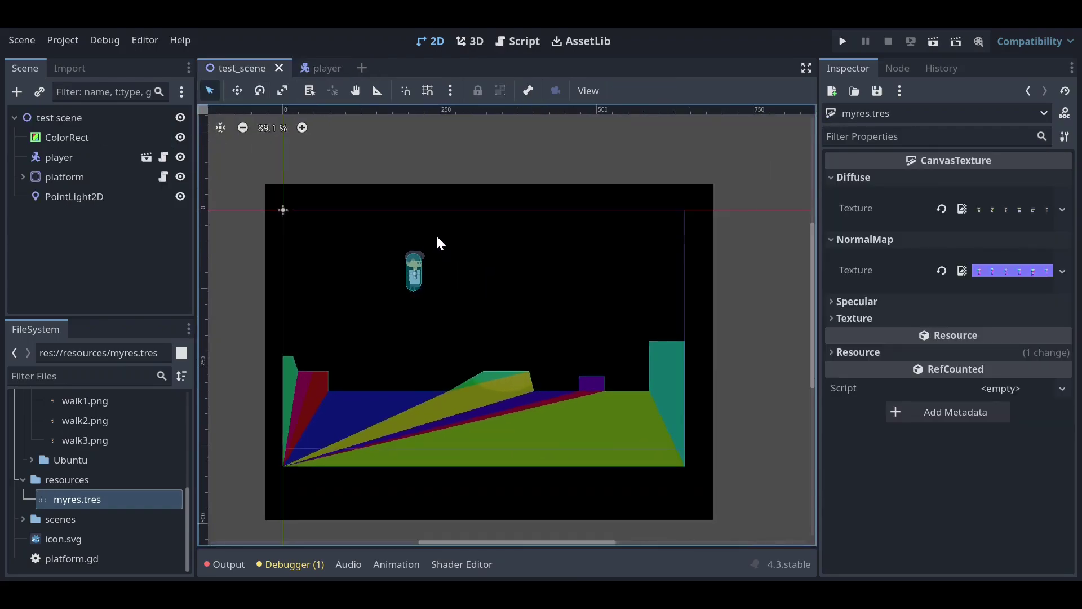
pyautogui.scroll(1, 468, 209)
pyautogui.click(66, 158)
pyautogui.click(237, 91)
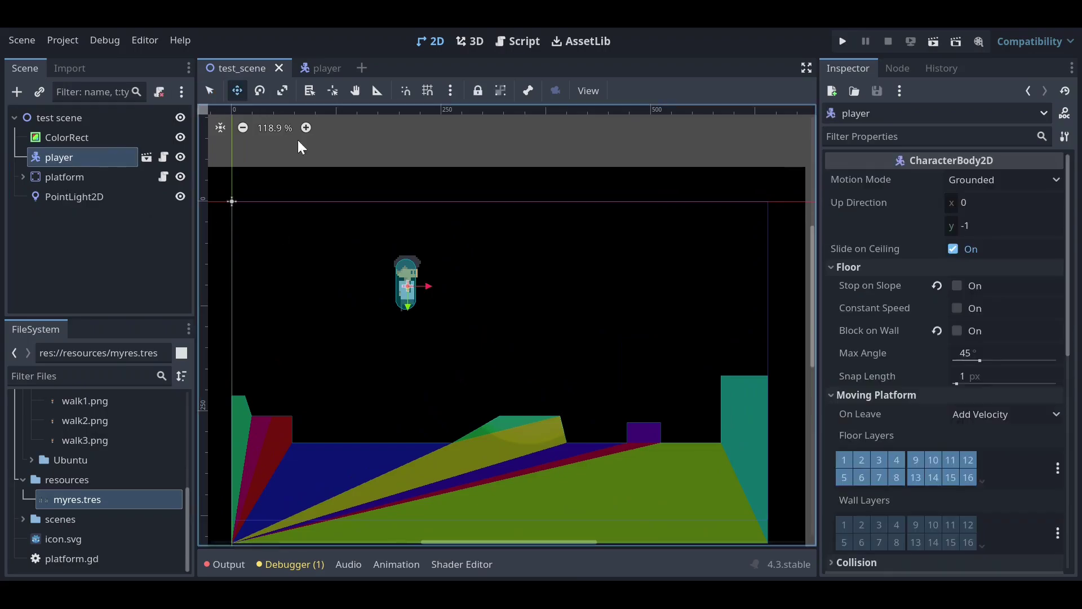
pyautogui.scroll(3, 363, 229)
pyautogui.moveTo(363, 229); pyautogui.dragTo(390, 411)
# Place the player on the left end of the slope and run the game
pyautogui.scroll(5, 451, 417)
pyautogui.scroll(4, 489, 467)
pyautogui.scroll(-1, 429, 333)
pyautogui.scroll(-1, 429, 332)
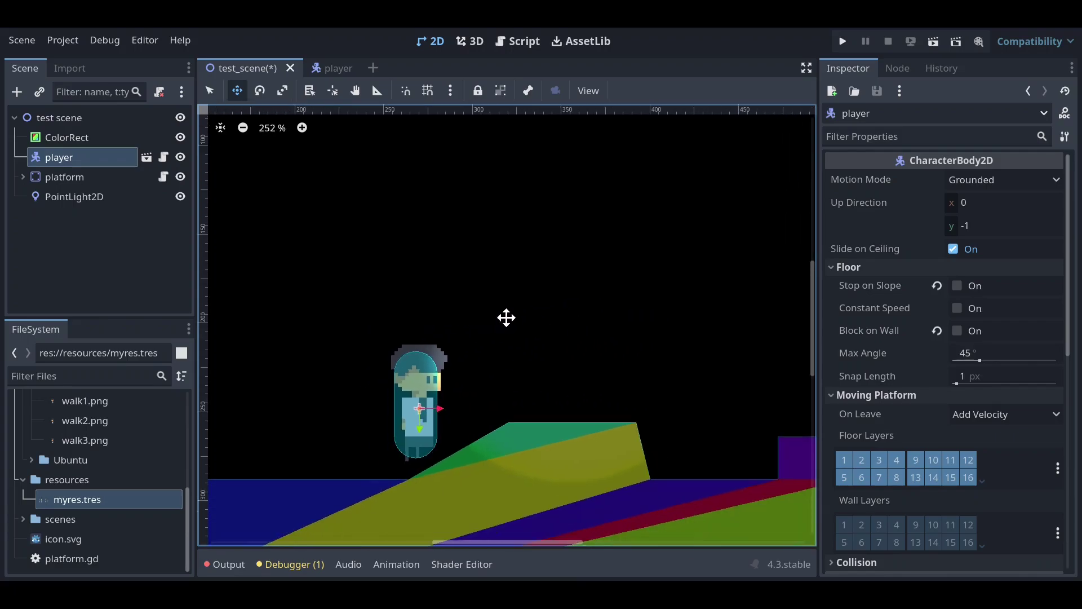
pyautogui.scroll(-1, 502, 319)
pyautogui.moveTo(423, 341); pyautogui.dragTo(365, 346)
pyautogui.click(843, 40)
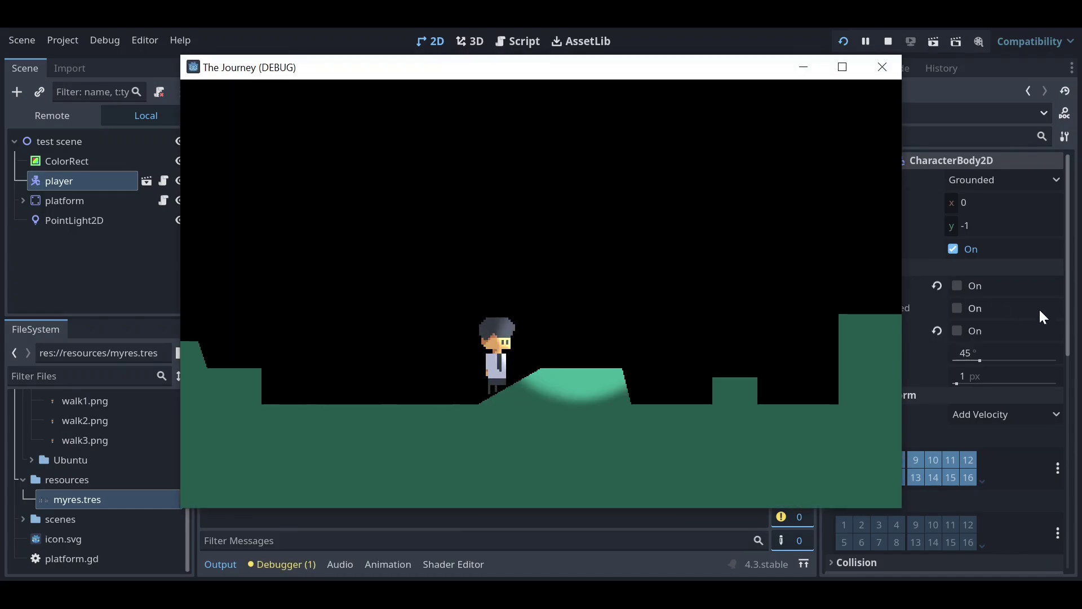
# Walk the player right onto the raised platform and back and forth past the PointLight2D
pyautogui.press('Right')
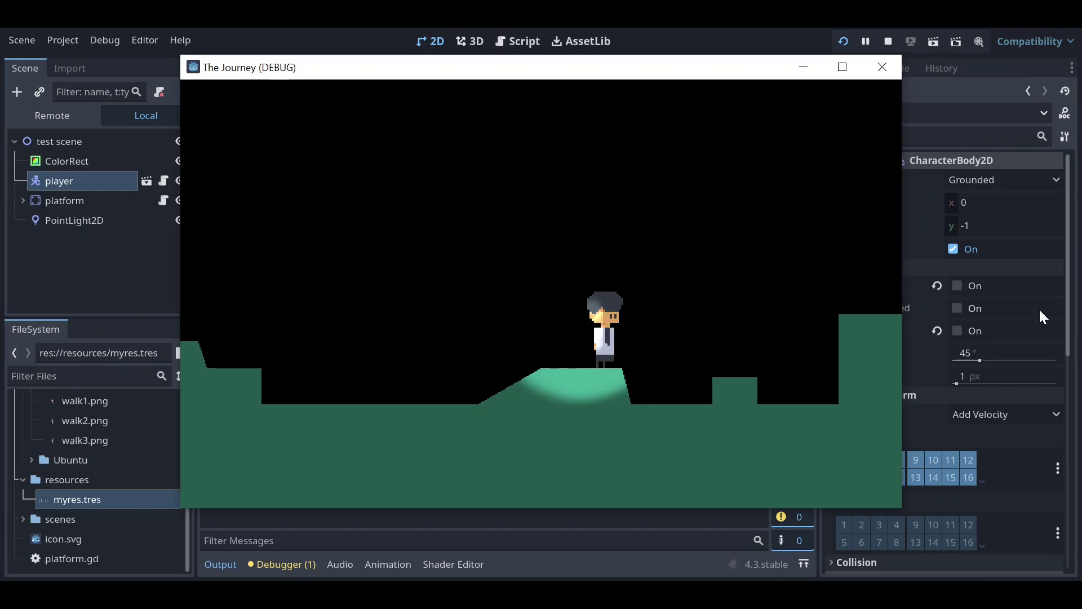
pyautogui.press('Left')
pyautogui.press('Right')
pyautogui.press('Left')
pyautogui.press('Right')
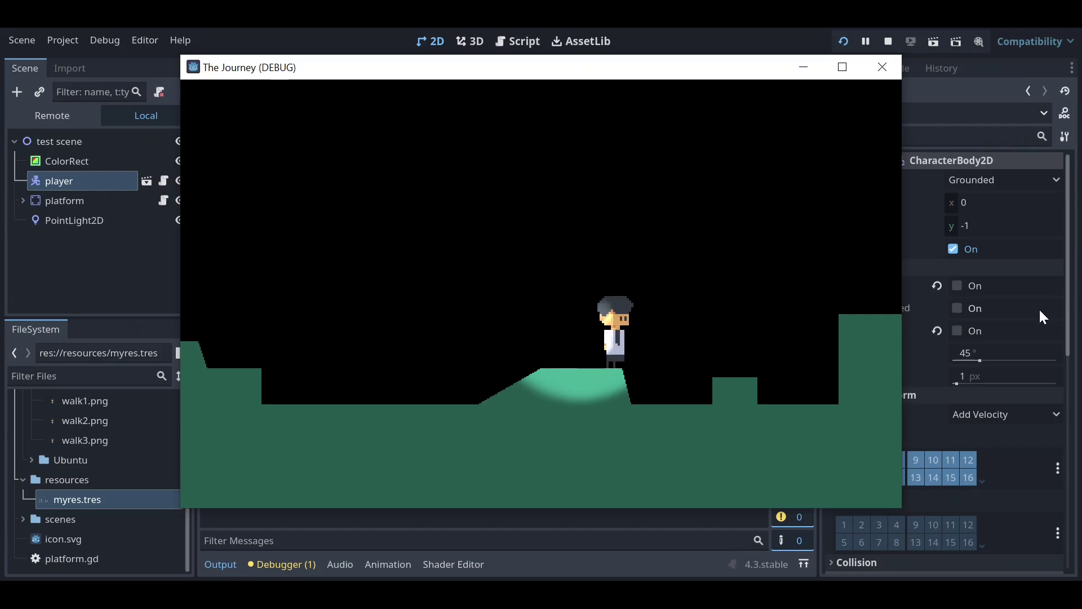
pyautogui.press('Left')
pyautogui.press('Right')
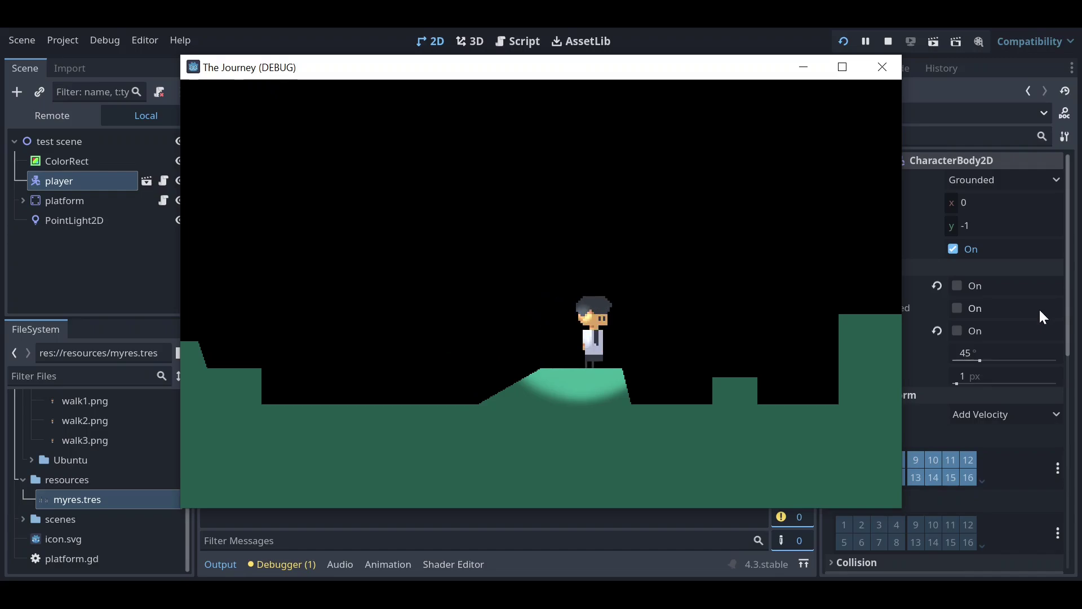